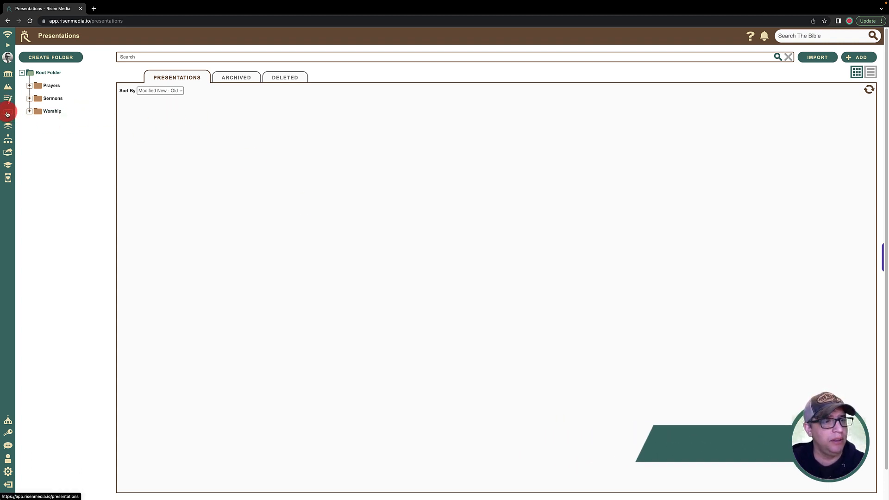
Step: Open the first speaker's subfolder inside the Sermons folder of the presentations library
{"action": "left_click", "coordinate": [8, 45]}
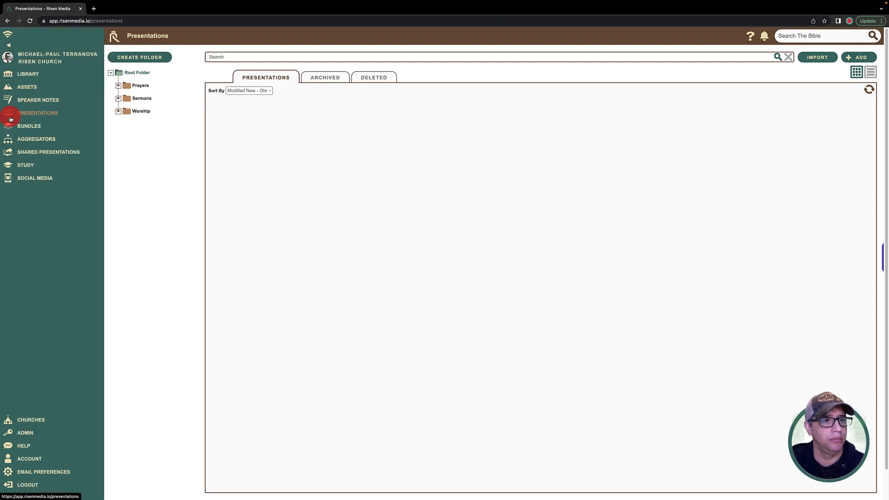
{"action": "left_click", "coordinate": [8, 45]}
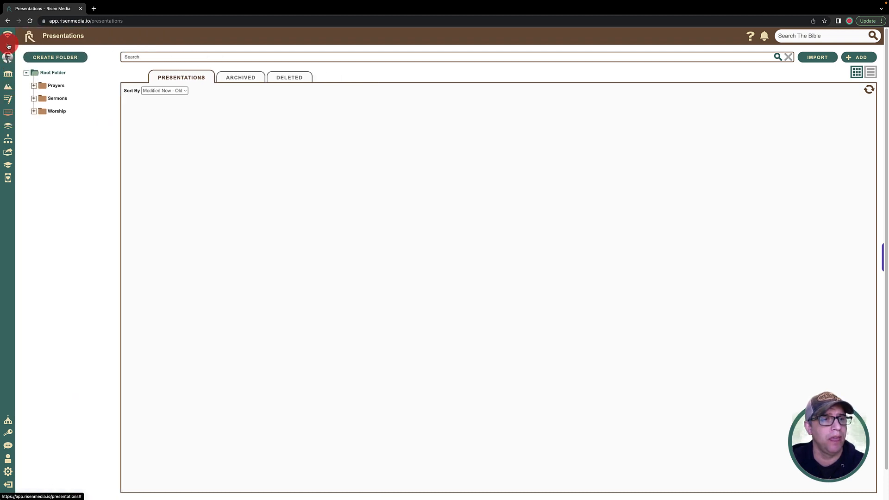
{"action": "left_click", "coordinate": [46, 100]}
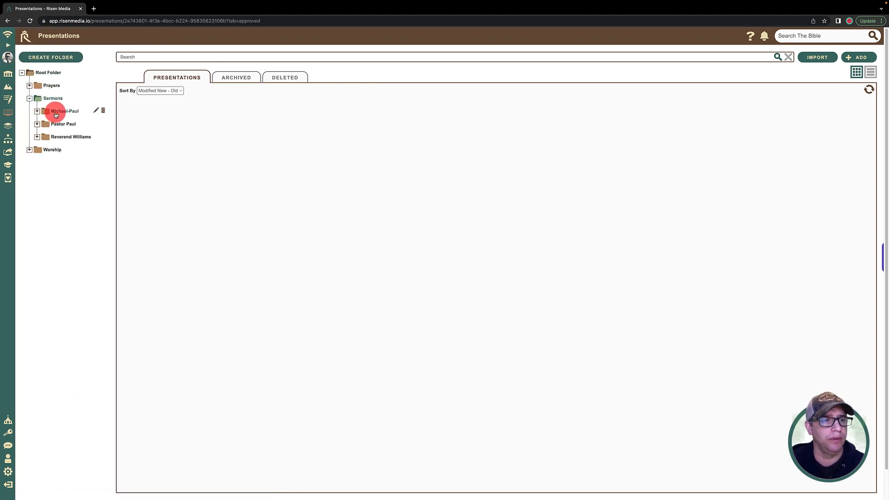
{"action": "left_click", "coordinate": [57, 111]}
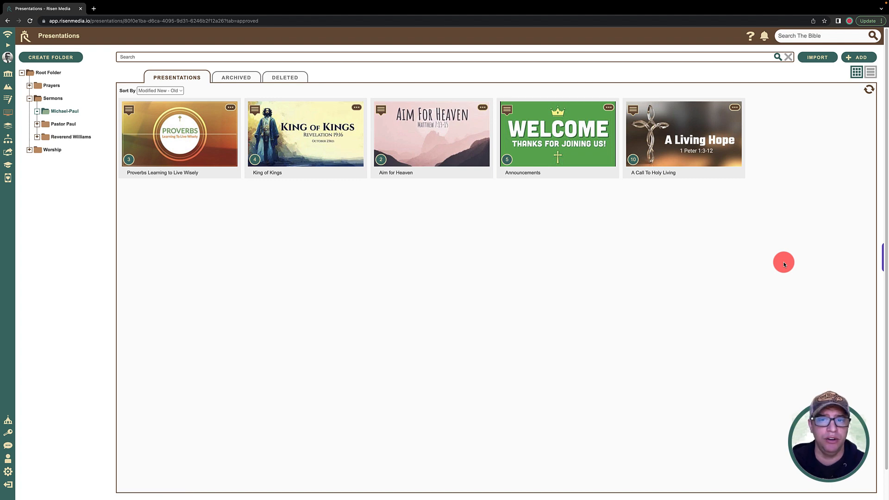
Step: Start a new presentation titled Creation to Covenant with ministry Main Church Service and display profile Main Service Sermon
{"action": "left_click", "coordinate": [856, 60]}
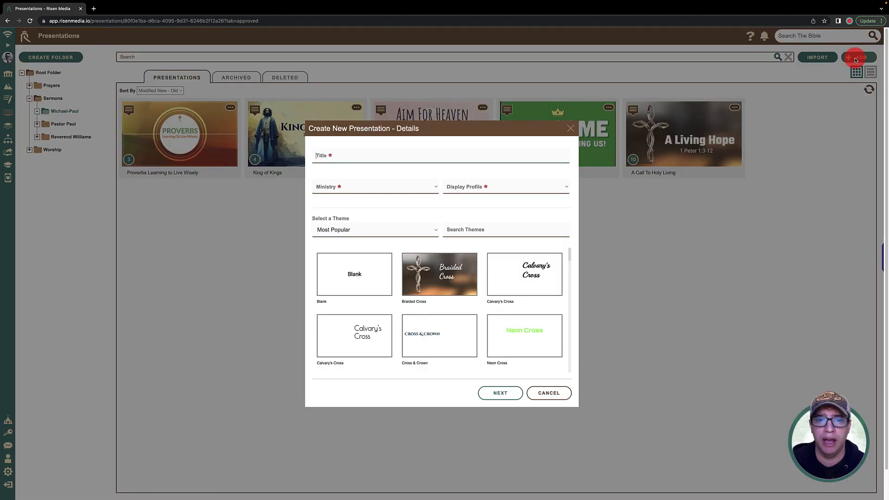
{"action": "left_click", "coordinate": [514, 159]}
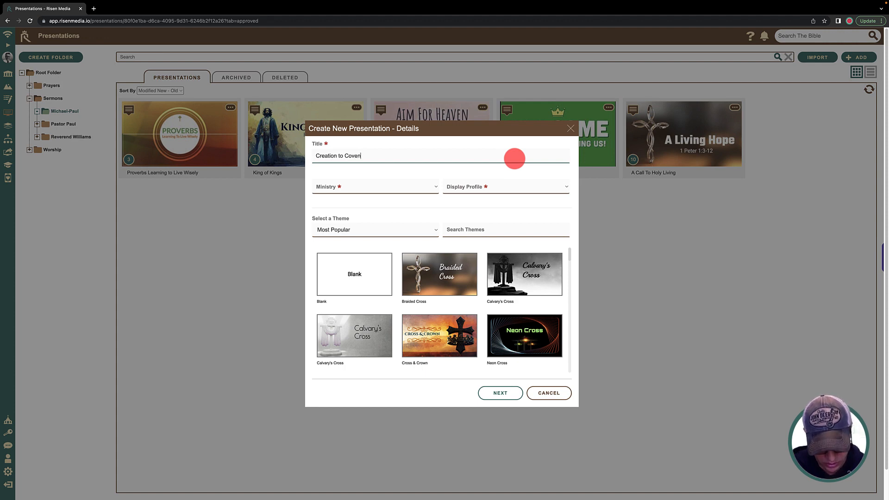
{"action": "left_click", "coordinate": [432, 186]}
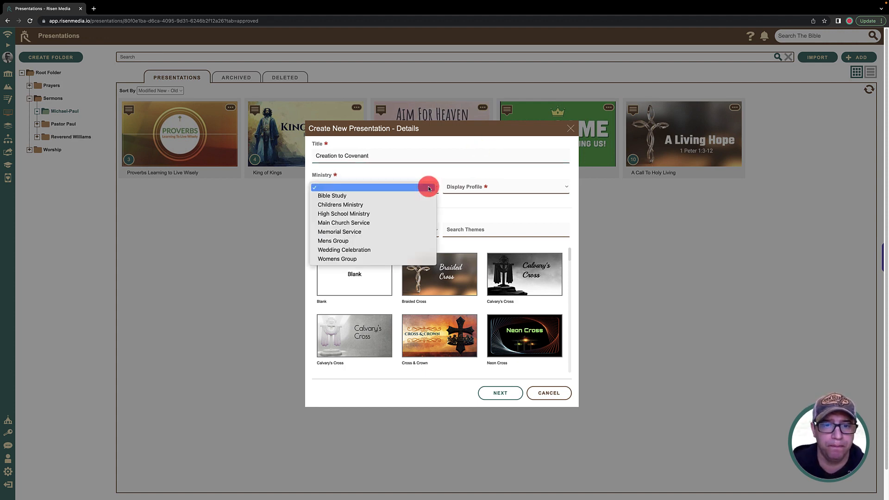
{"action": "left_click", "coordinate": [416, 223]}
{"action": "left_click", "coordinate": [467, 188]}
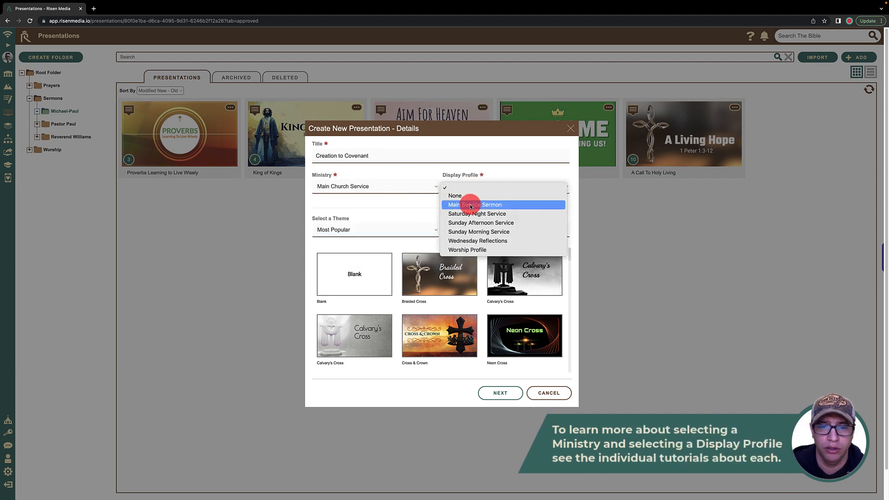
{"action": "left_click", "coordinate": [467, 204]}
Step: Choose the Mountain Range theme from the Nature category and continue to the social media details
{"action": "left_click", "coordinate": [375, 230]}
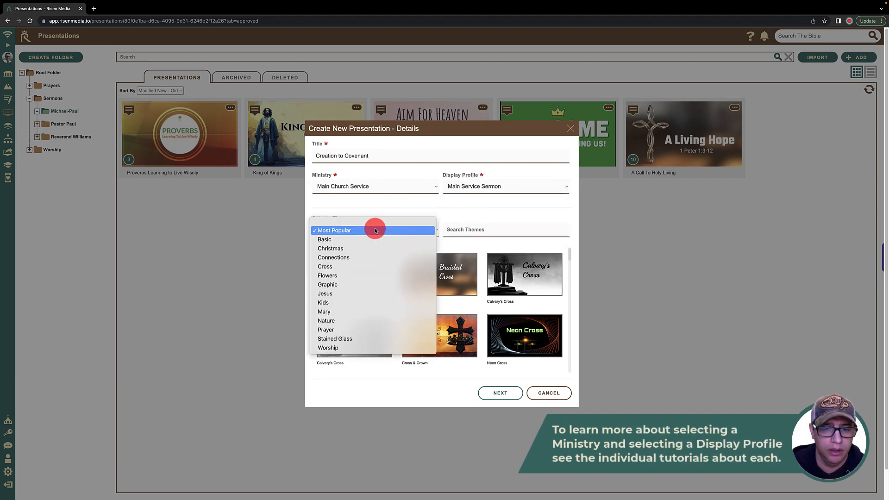
{"action": "left_click", "coordinate": [384, 209]}
{"action": "scroll", "coordinate": [399, 315], "scroll_direction": "down", "scroll_amount": 3}
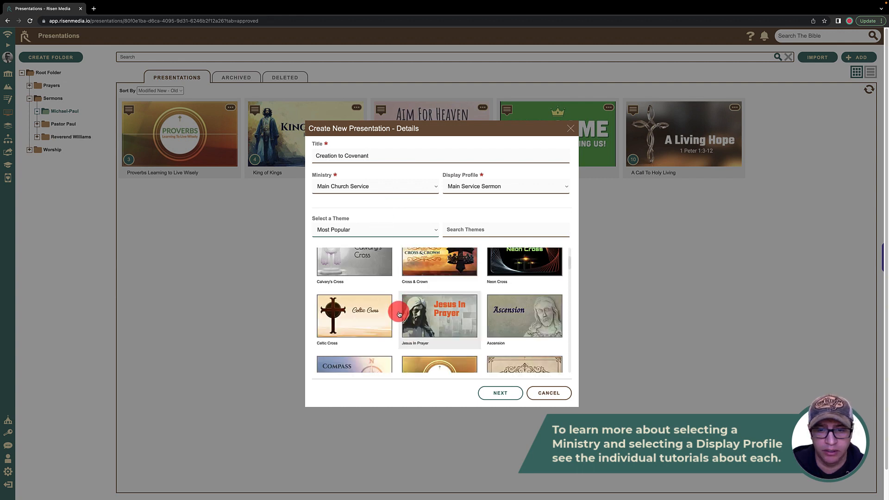
{"action": "scroll", "coordinate": [399, 314], "scroll_direction": "down", "scroll_amount": 10}
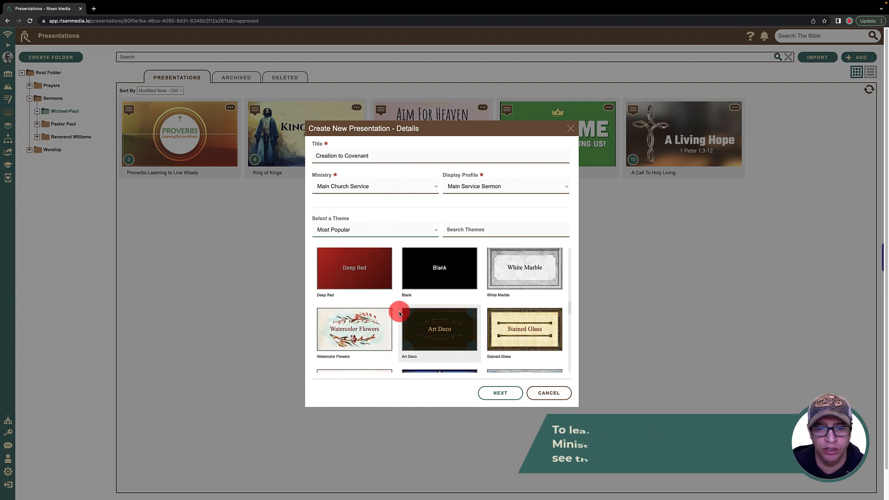
{"action": "scroll", "coordinate": [398, 310], "scroll_direction": "down", "scroll_amount": 10}
{"action": "left_click", "coordinate": [373, 230]}
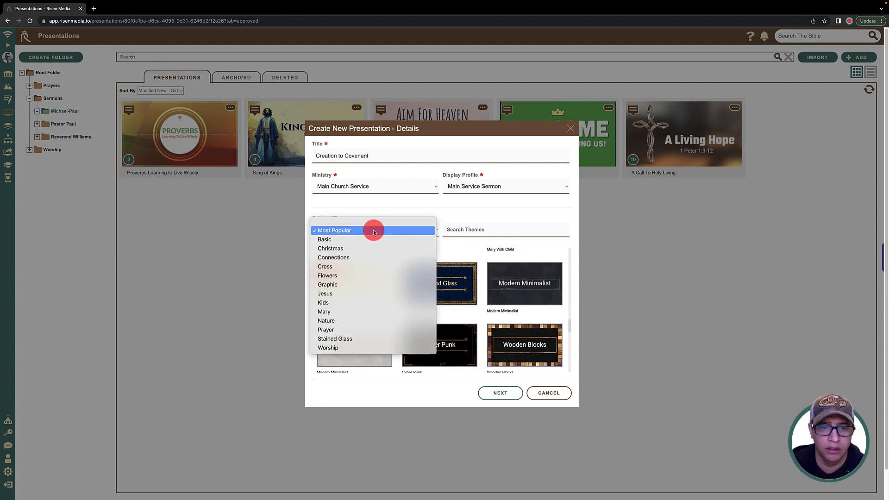
{"action": "left_click", "coordinate": [367, 321]}
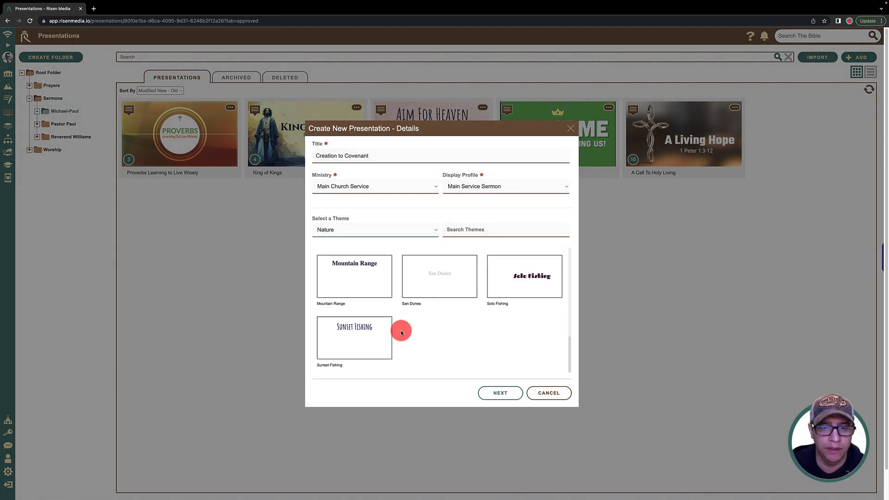
{"action": "left_click", "coordinate": [367, 290]}
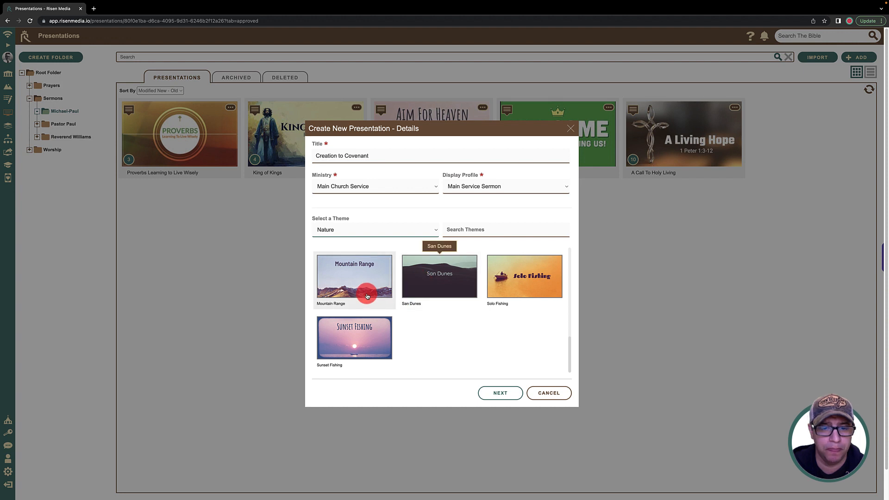
{"action": "left_click", "coordinate": [509, 394]}
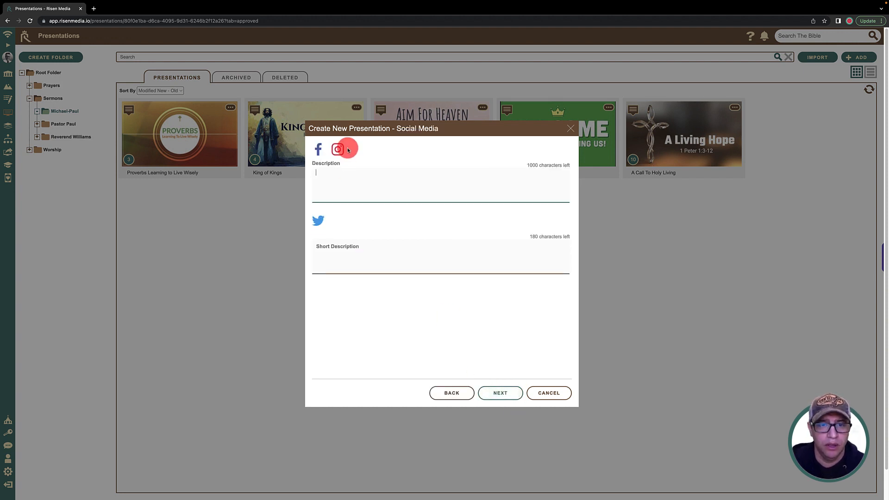
Step: Enter the Facebook and Instagram description "Creation to Covenant : Genesis A Book In Two Parts" with "This Sunday" on a second line
{"action": "left_click", "coordinate": [351, 184]}
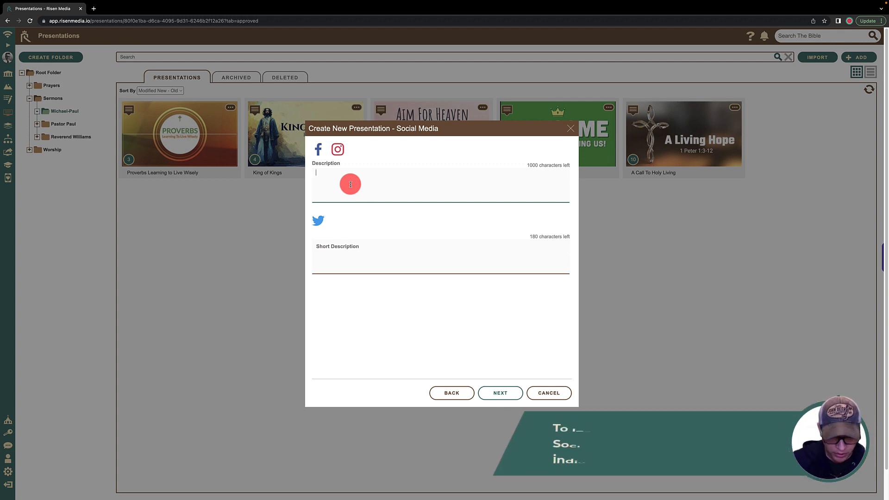
{"action": "type", "text": "Creation to Co"}
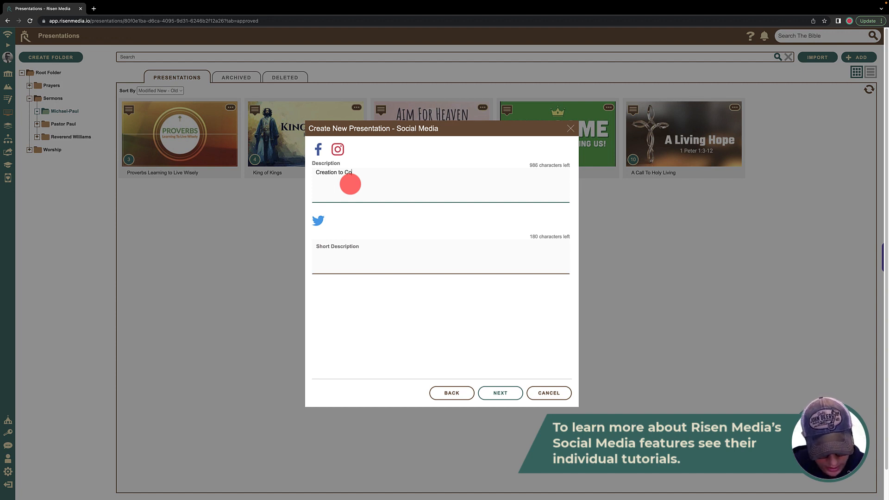
{"action": "type", "text": "venant : Genesis A Book In Two Parts"}
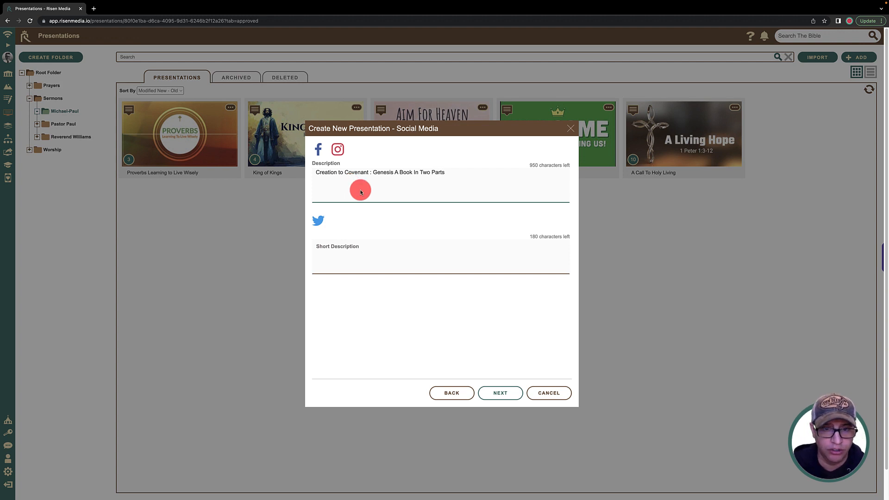
{"action": "left_click_drag", "start_coordinate": [438, 172], "coordinate": [321, 167]}
{"action": "left_click", "coordinate": [452, 175]}
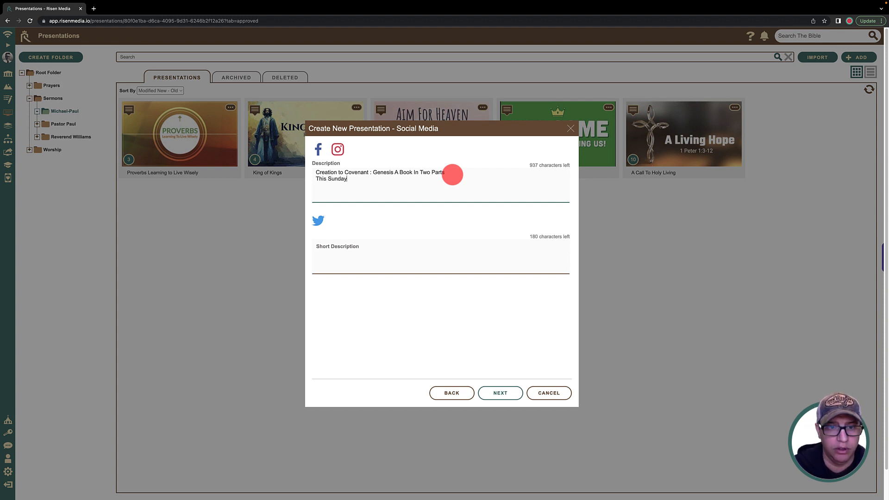
Step: Copy the full description into the Twitter short description and finish creating the presentation
{"action": "left_click_drag", "start_coordinate": [453, 175], "coordinate": [314, 175]}
{"action": "key", "text": "super+c"}
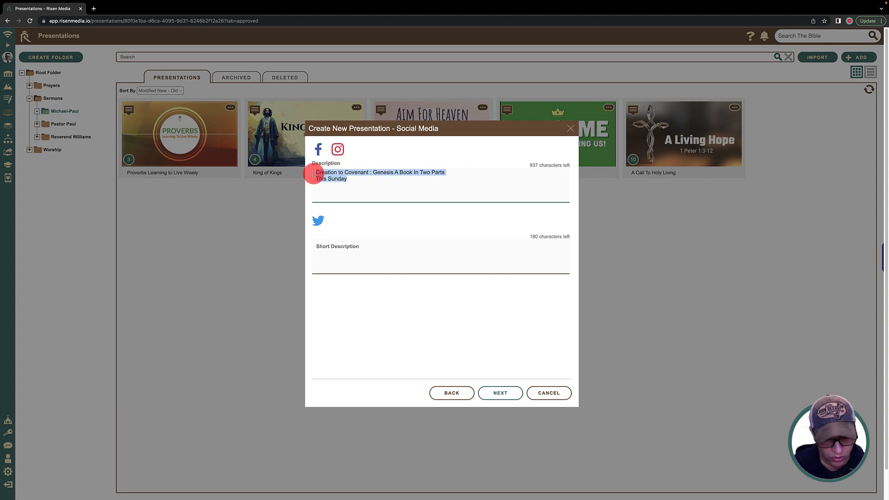
{"action": "left_click", "coordinate": [358, 250]}
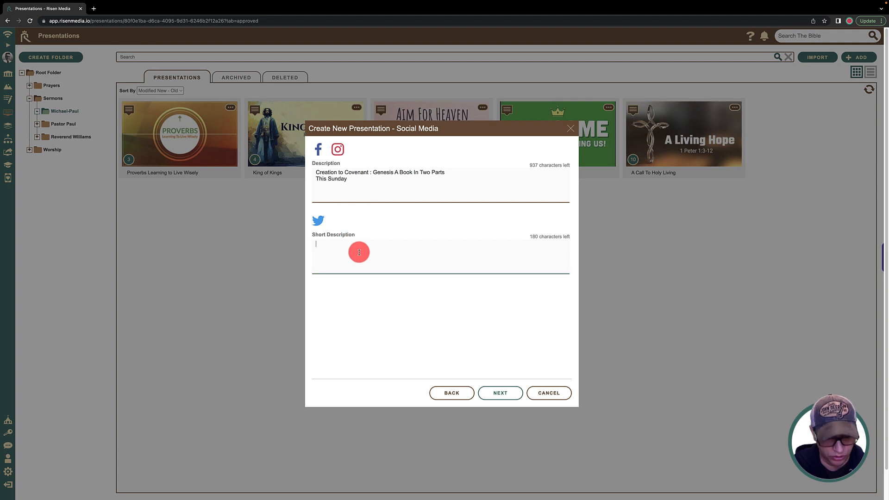
{"action": "key", "text": "super+v"}
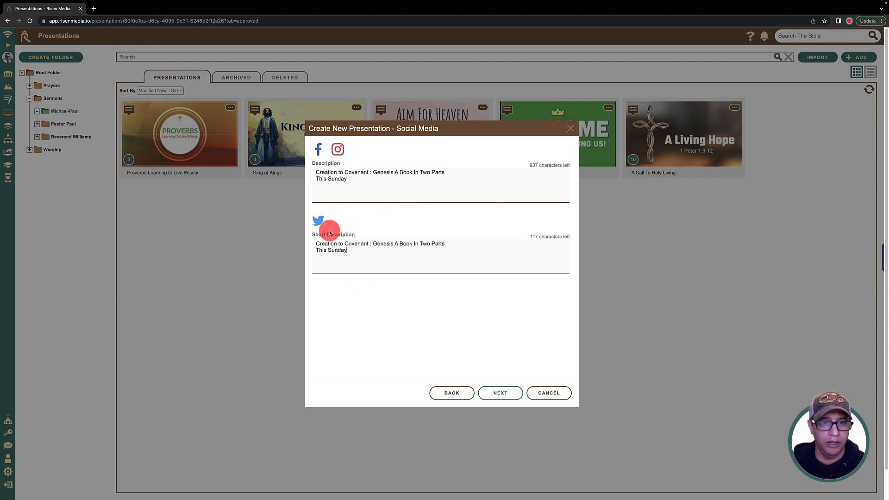
{"action": "left_click", "coordinate": [505, 395]}
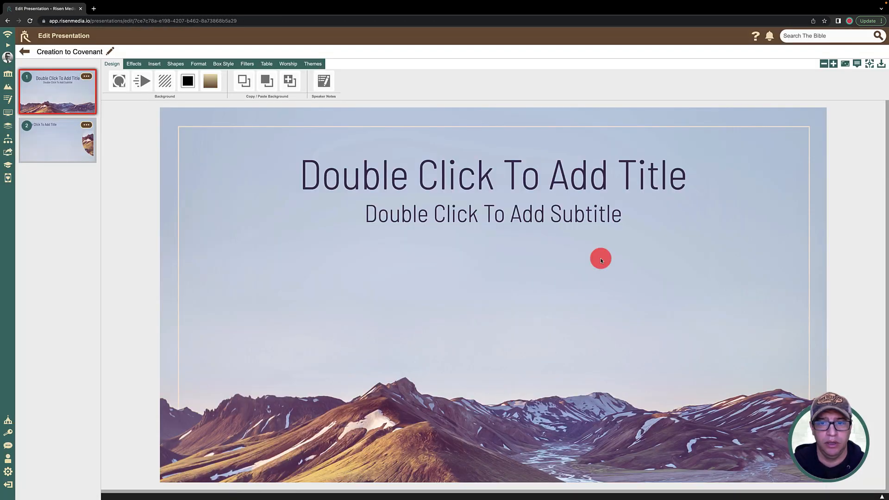
Step: Look at both slides and apply the yellow mountain landscape theme with teal foothills to the presentation
{"action": "left_click", "coordinate": [83, 156]}
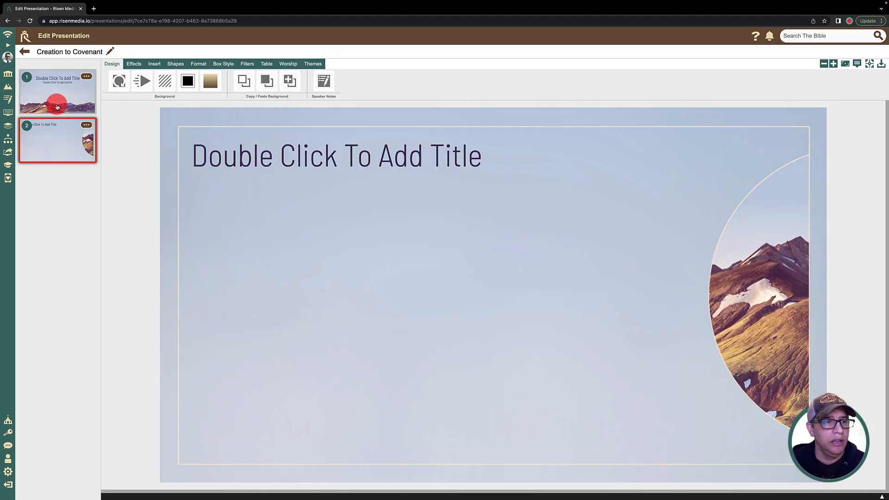
{"action": "left_click", "coordinate": [58, 99]}
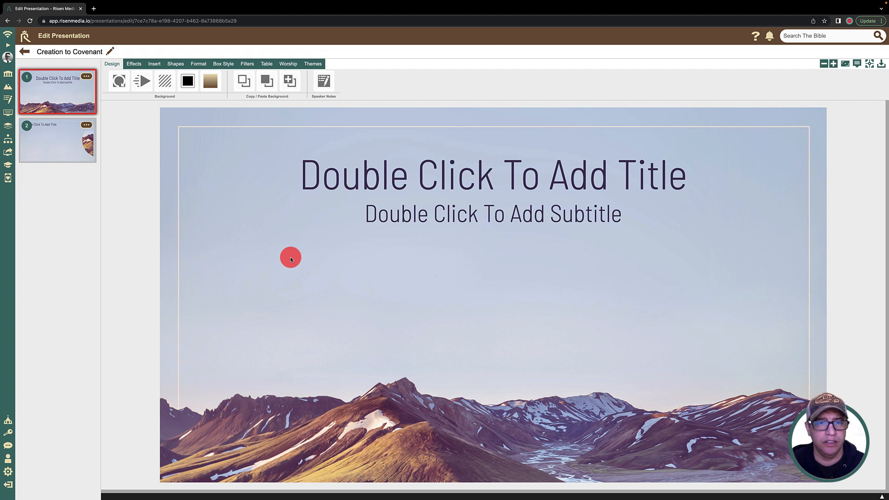
{"action": "left_click", "coordinate": [319, 65]}
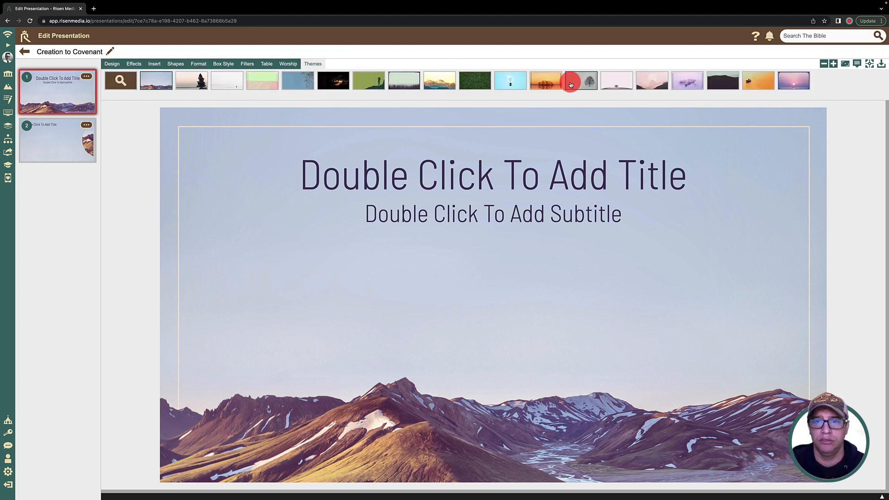
{"action": "left_click", "coordinate": [438, 81]}
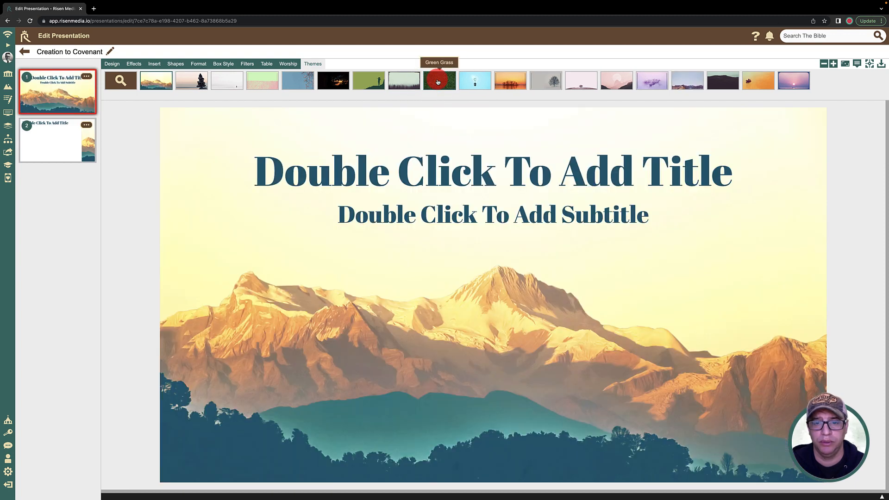
Step: Browse the theme library's Graphic category and apply the Jesus Risen Swirl theme to the presentation
{"action": "left_click", "coordinate": [120, 80]}
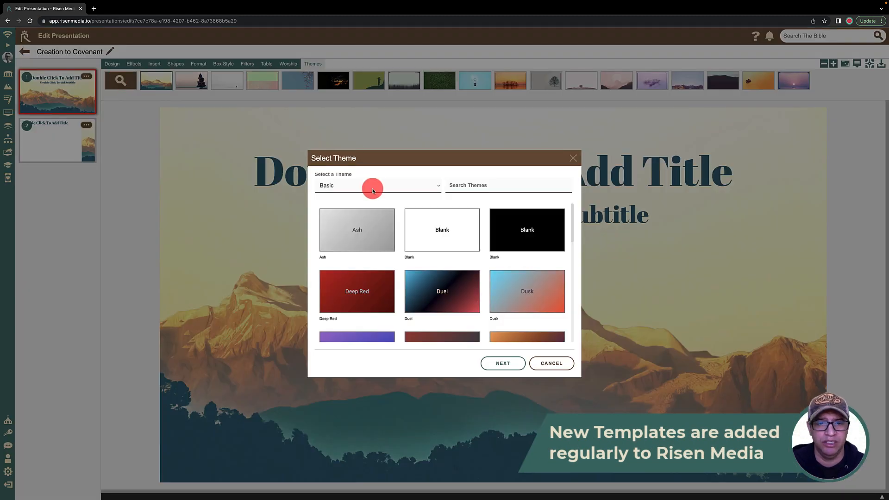
{"action": "left_click", "coordinate": [366, 187]}
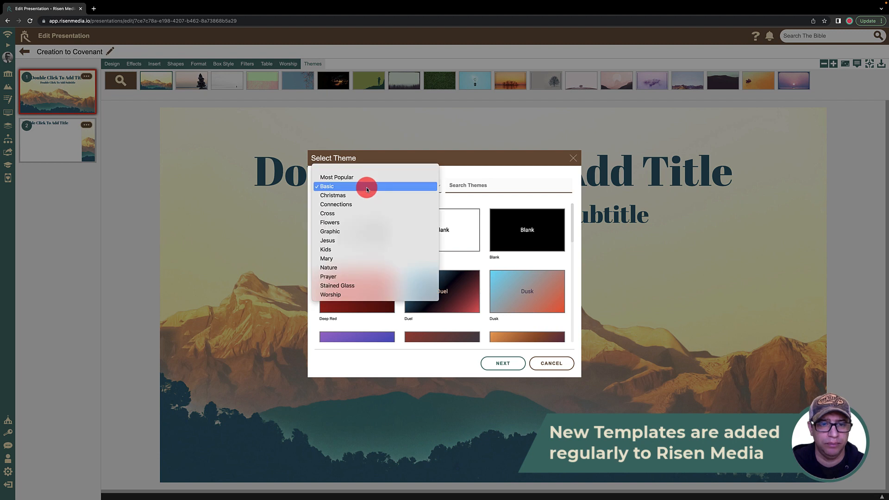
{"action": "left_click", "coordinate": [351, 231]}
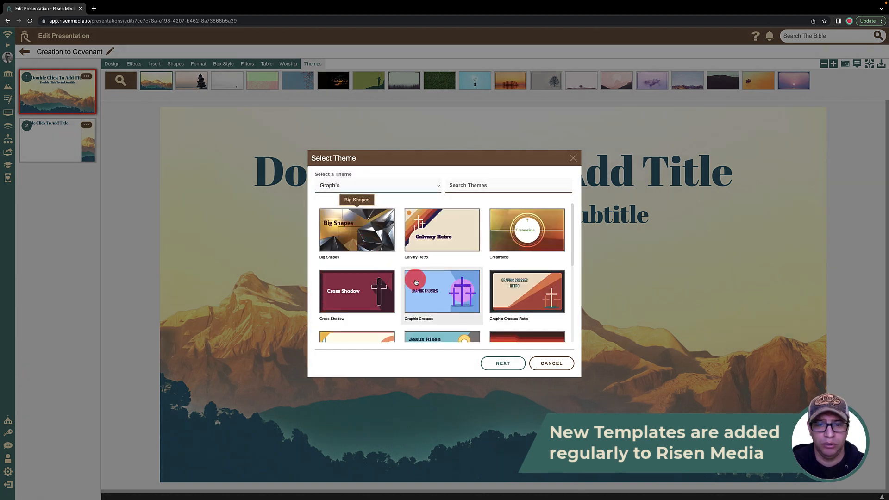
{"action": "scroll", "coordinate": [416, 283], "scroll_direction": "down", "scroll_amount": 5}
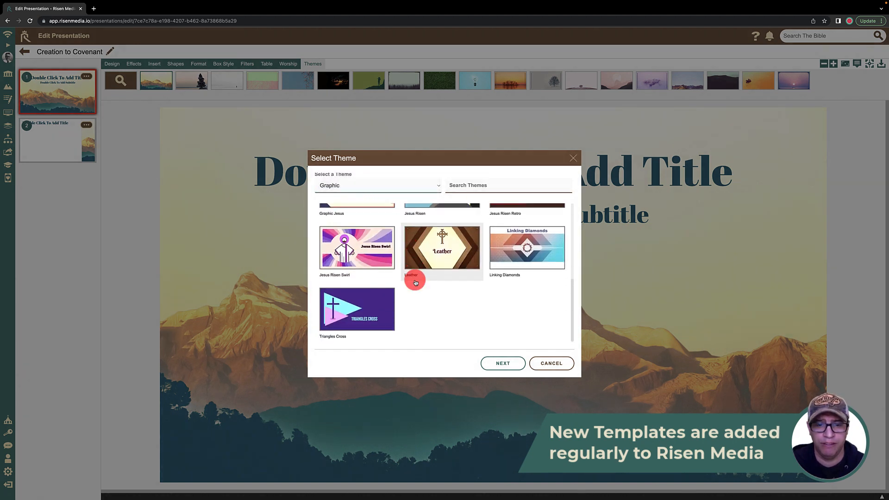
{"action": "left_click", "coordinate": [372, 243]}
{"action": "left_click", "coordinate": [510, 364]}
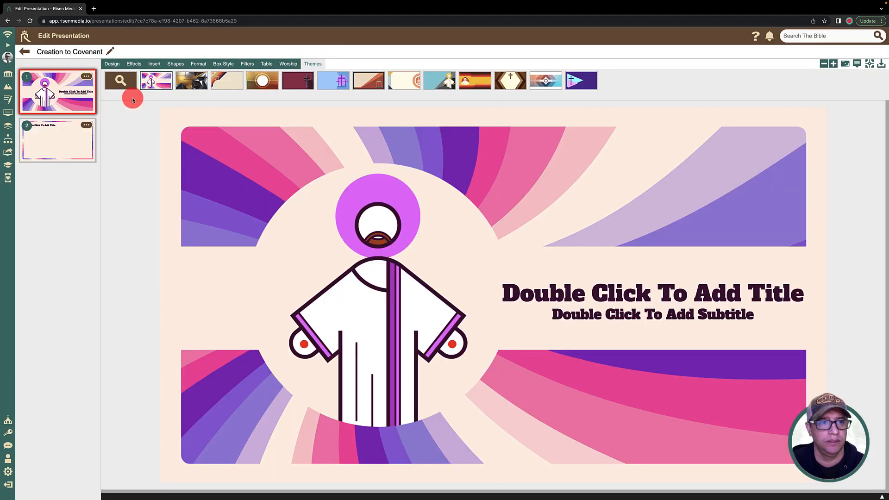
Step: Browse the theme library's Worship category and apply the light Modern Minimalist theme to the presentation
{"action": "left_click", "coordinate": [121, 82]}
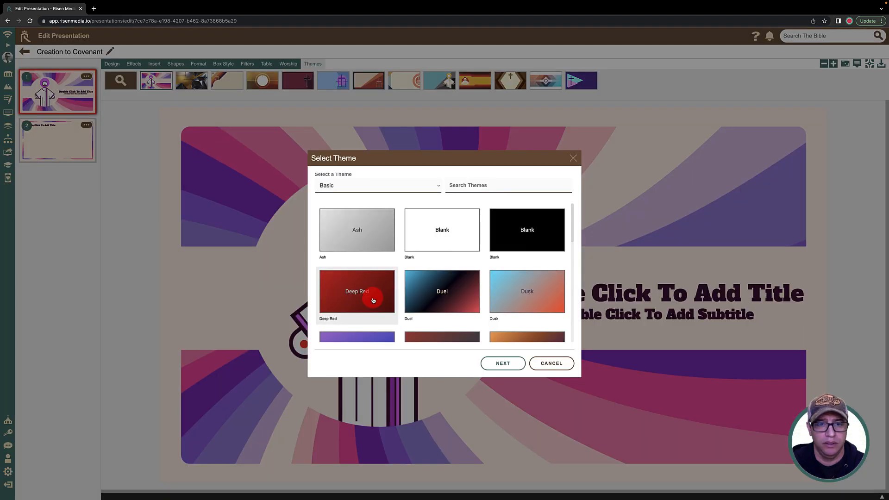
{"action": "left_click", "coordinate": [340, 184]}
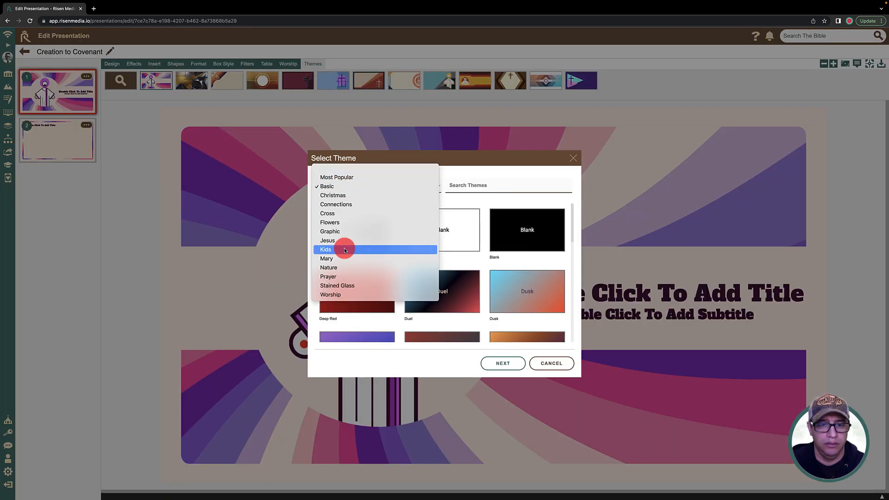
{"action": "left_click", "coordinate": [350, 295]}
{"action": "scroll", "coordinate": [417, 292], "scroll_direction": "down", "scroll_amount": 3}
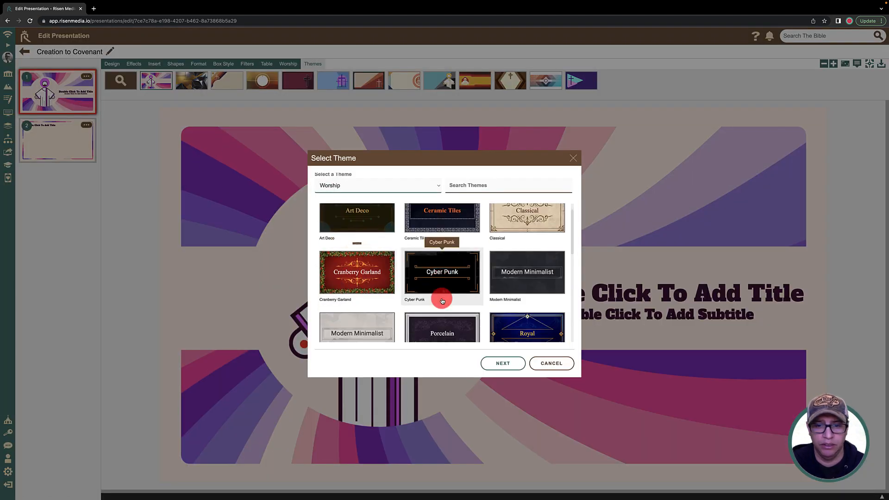
{"action": "left_click", "coordinate": [365, 278]}
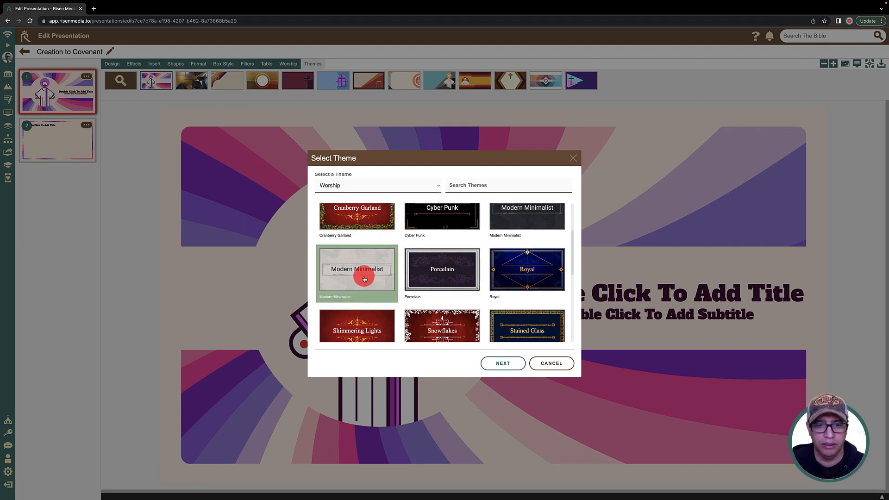
{"action": "left_click", "coordinate": [496, 362]}
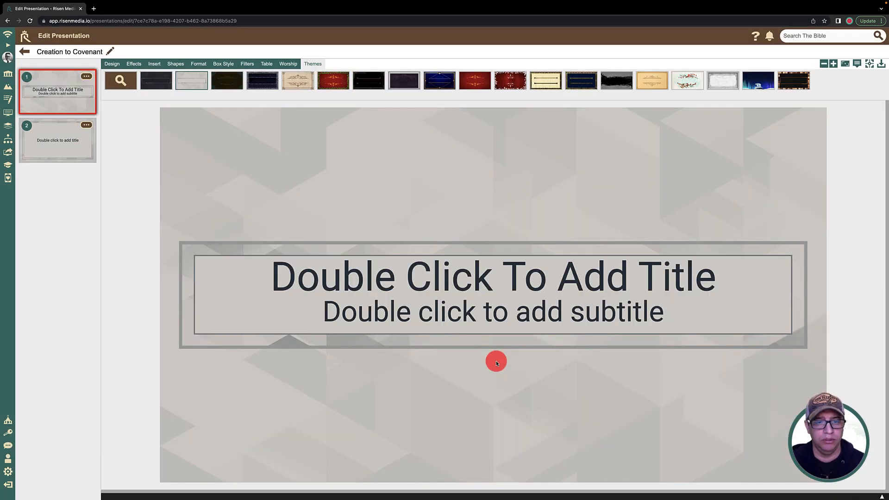
Step: Replace the title placeholder on the first slide with "Creation To Covenant"
{"action": "triple_click", "coordinate": [408, 285]}
{"action": "type", "text": "C"}
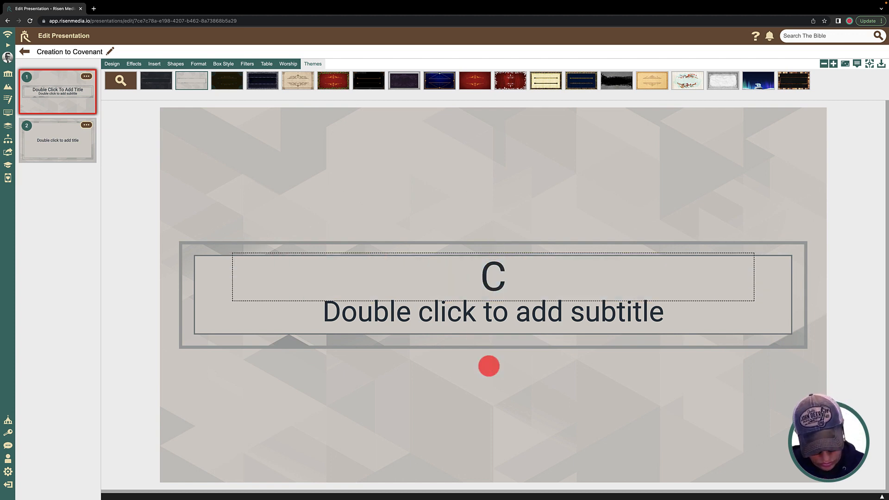
{"action": "type", "text": "reati"}
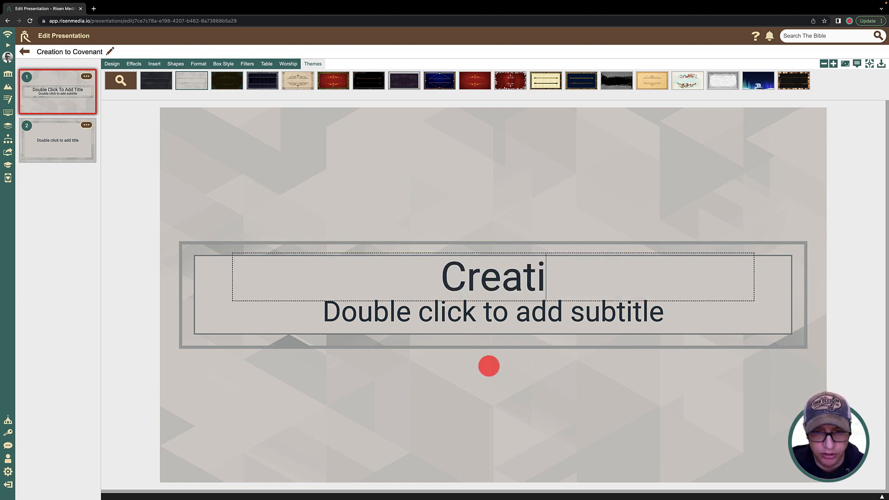
{"action": "type", "text": "on To"}
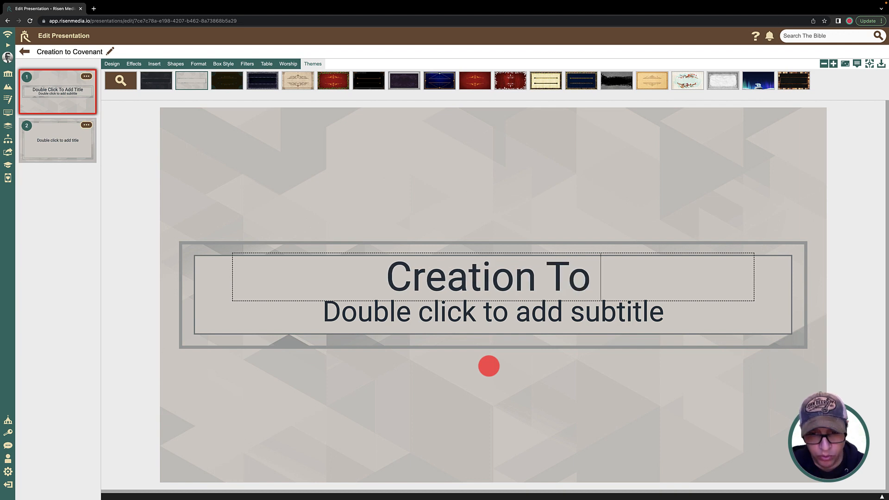
{"action": "type", "text": " Con"}
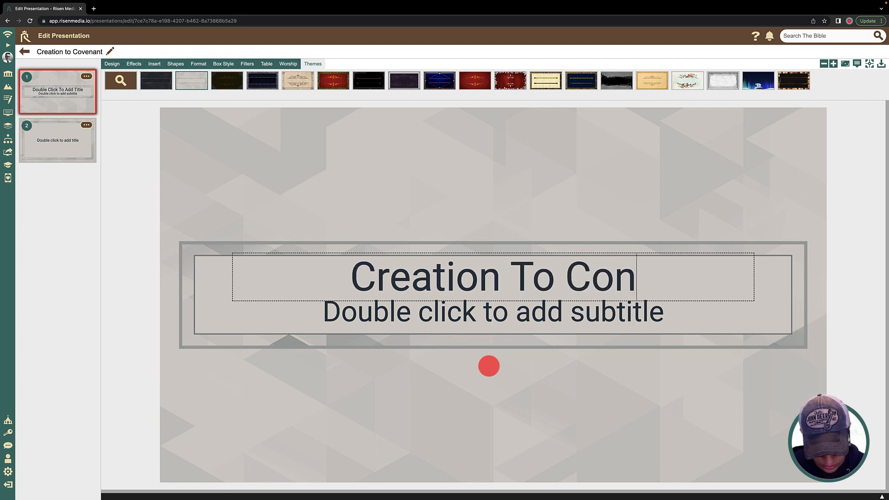
{"action": "key", "text": "BackSpace"}
{"action": "type", "text": "v"}
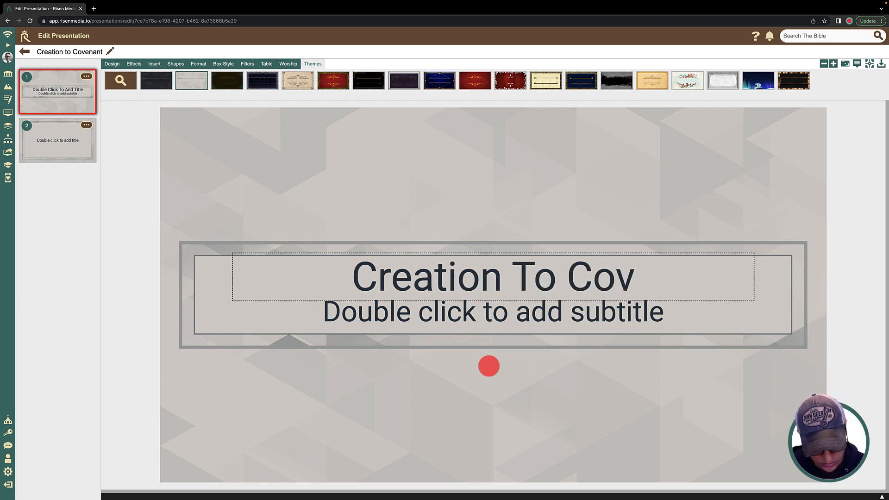
{"action": "type", "text": "enant"}
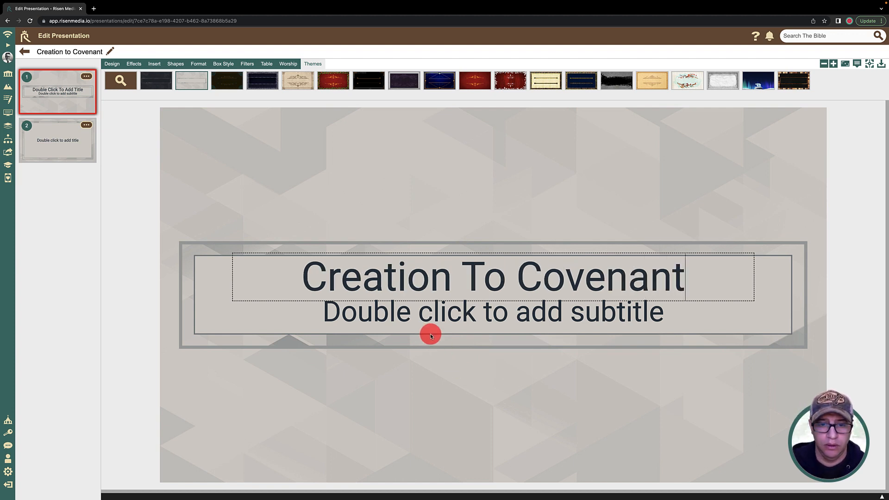
Step: Replace the subtitle placeholder on the first slide with "Genesis A Book In Two Parts"
{"action": "double_click", "coordinate": [431, 317]}
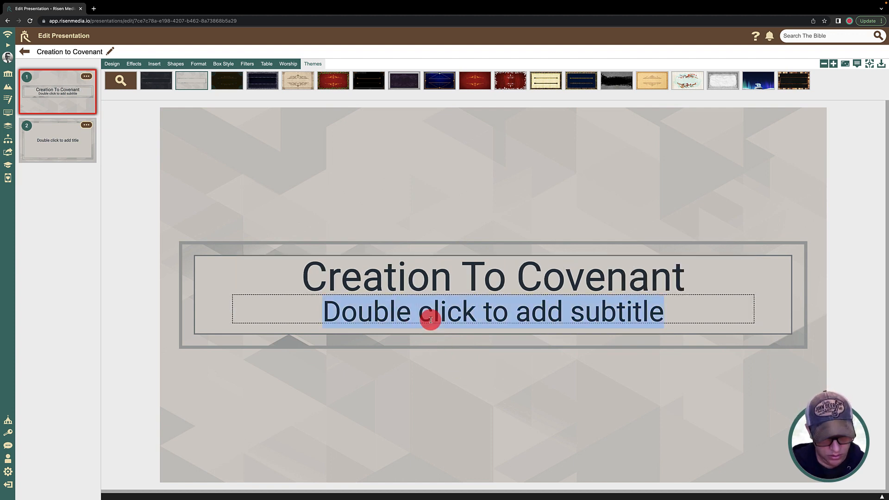
{"action": "type", "text": "Gen"}
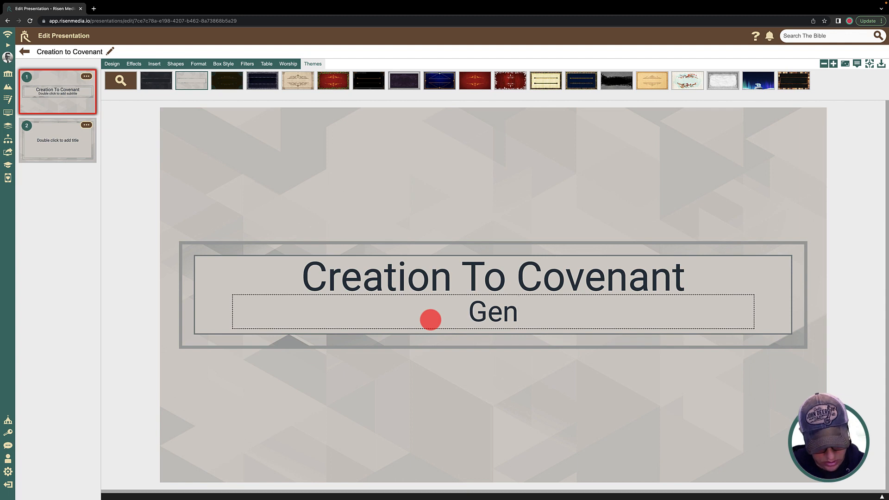
{"action": "type", "text": "esis"}
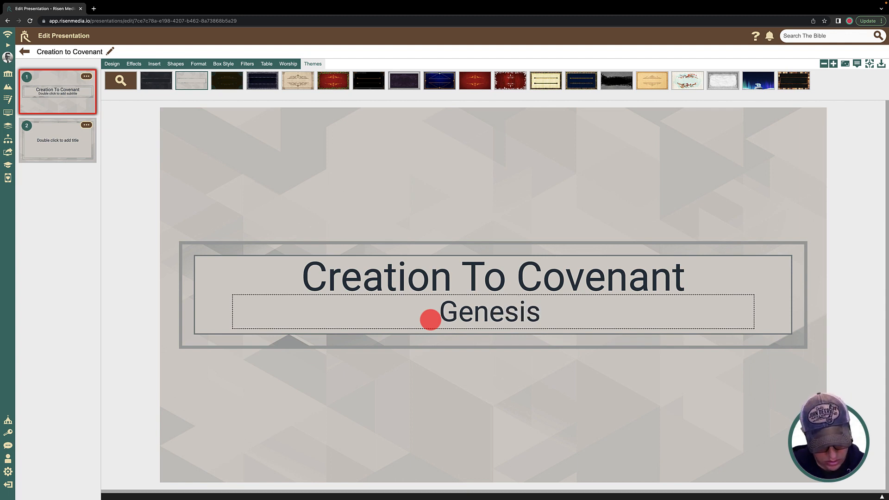
{"action": "type", "text": " A Book "}
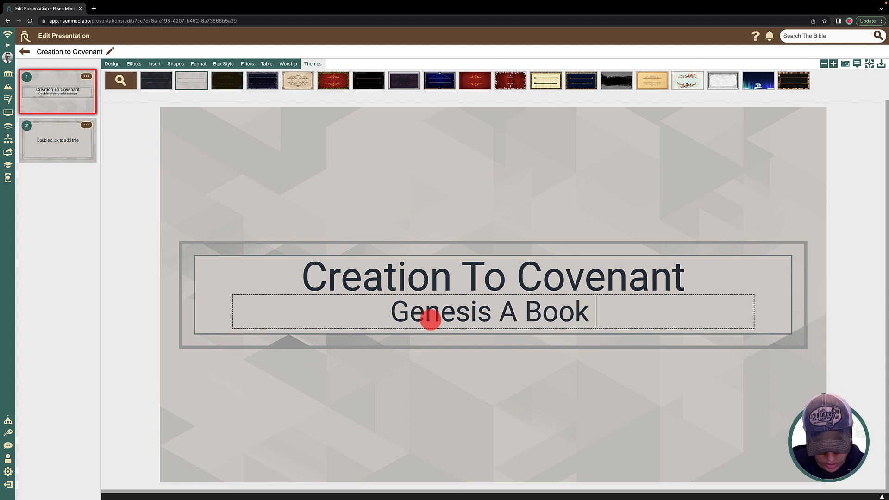
{"action": "type", "text": "in"}
{"action": "key", "text": "BackSpace"}
{"action": "key", "text": "BackSpace"}
{"action": "key", "text": "BackSpace"}
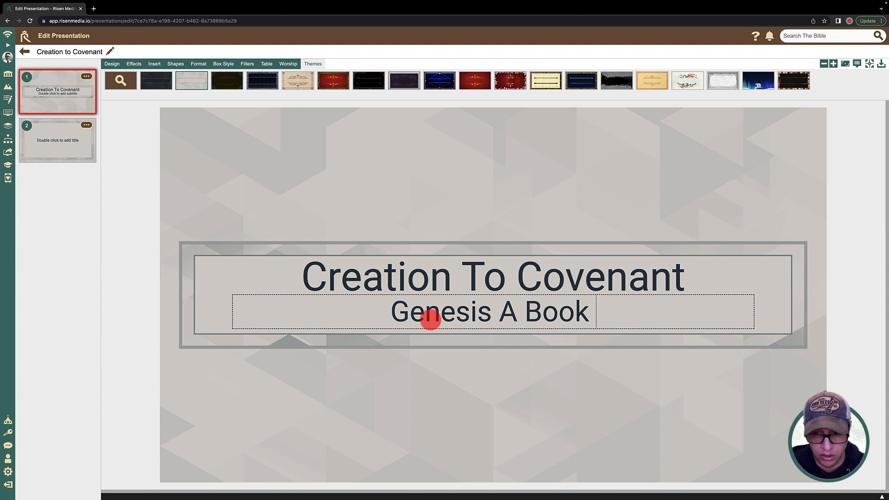
{"action": "type", "text": "In Tw"}
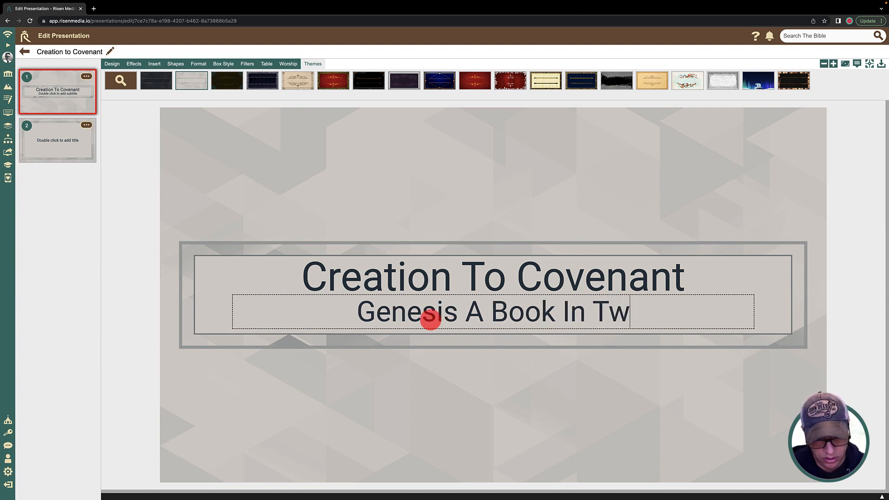
{"action": "type", "text": "o PArt"}
{"action": "key", "text": "BackSpace"}
{"action": "key", "text": "BackSpace"}
{"action": "key", "text": "BackSpace"}
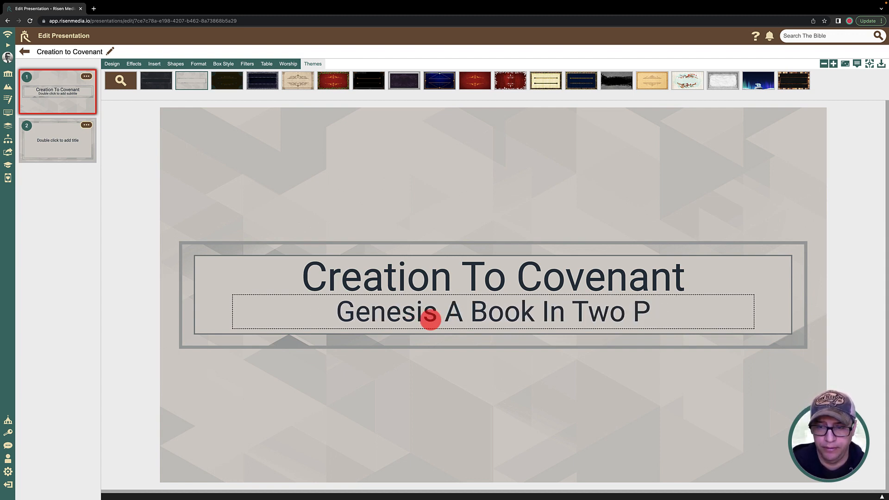
{"action": "type", "text": "arts"}
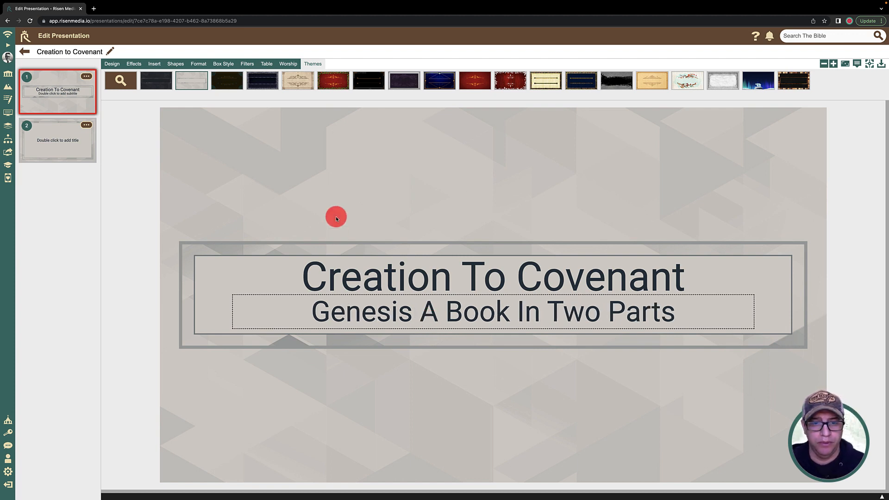
{"action": "left_click", "coordinate": [336, 216]}
Step: Set the font size of the first slide's title to 120px
{"action": "left_click", "coordinate": [352, 265]}
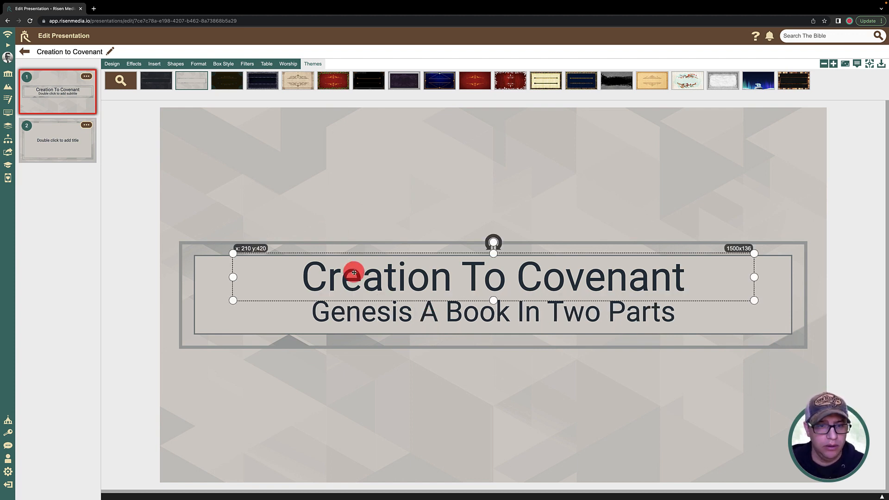
{"action": "left_click", "coordinate": [199, 64]}
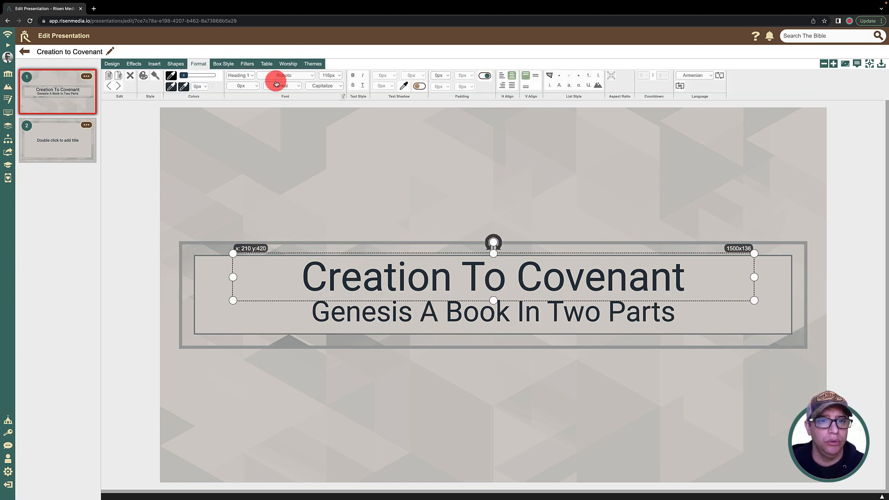
{"action": "left_click", "coordinate": [329, 78]}
{"action": "left_click", "coordinate": [328, 86]}
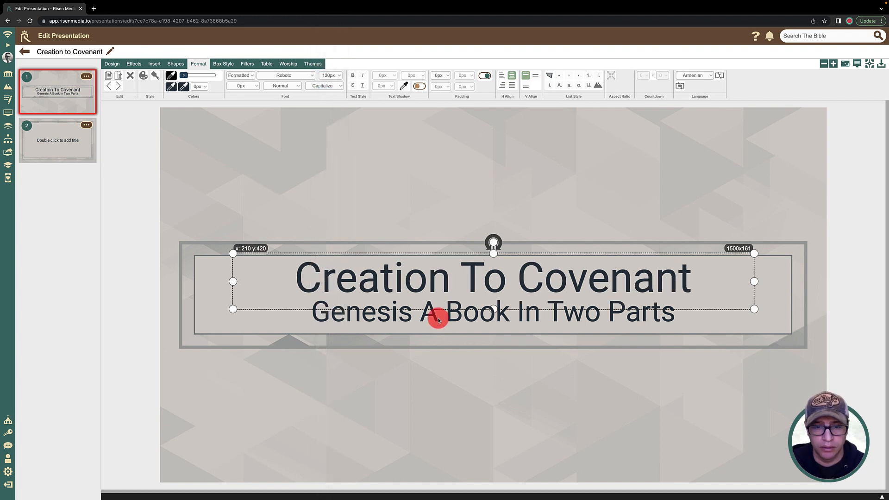
Step: Set the subtitle's font size to 58px and align its text vertically to the middle
{"action": "left_click", "coordinate": [438, 319]}
{"action": "left_click", "coordinate": [329, 75]}
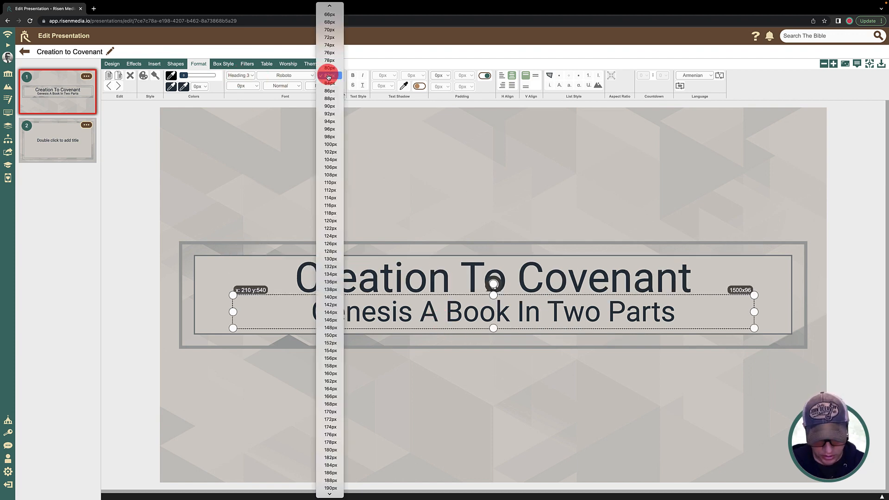
{"action": "scroll", "coordinate": [333, 14], "scroll_direction": "up", "scroll_amount": 2}
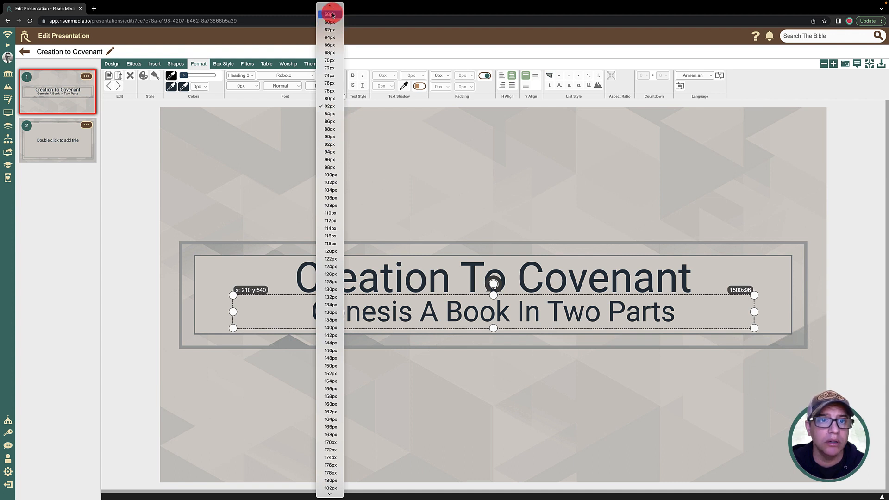
{"action": "left_click", "coordinate": [330, 54]}
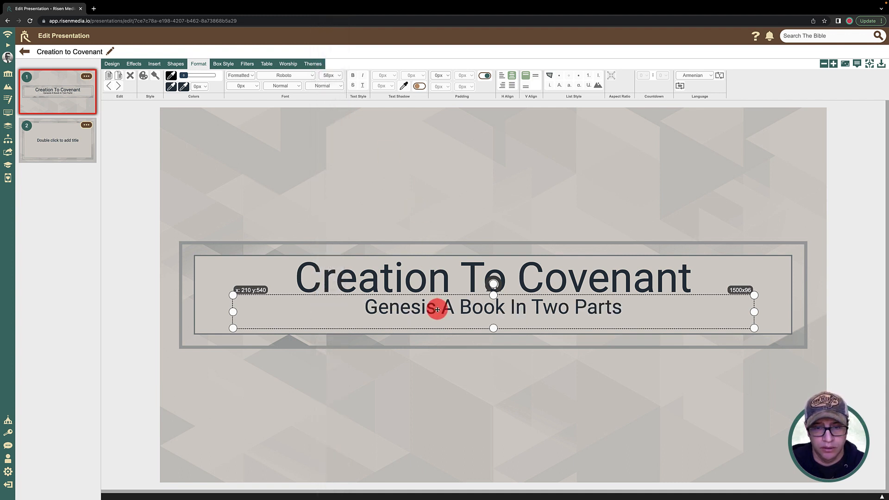
{"action": "left_click", "coordinate": [534, 77]}
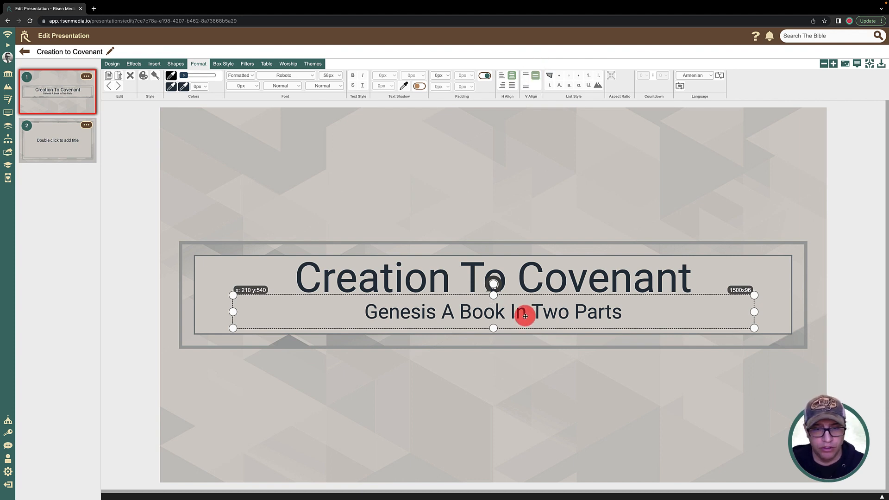
Step: Nudge the subtitle slightly lower and move the title down to y 440 so both sit evenly inside the frame
{"action": "left_click_drag", "start_coordinate": [525, 316], "coordinate": [524, 316]}
{"action": "left_click_drag", "start_coordinate": [493, 273], "coordinate": [493, 279]}
{"action": "left_click", "coordinate": [469, 204]}
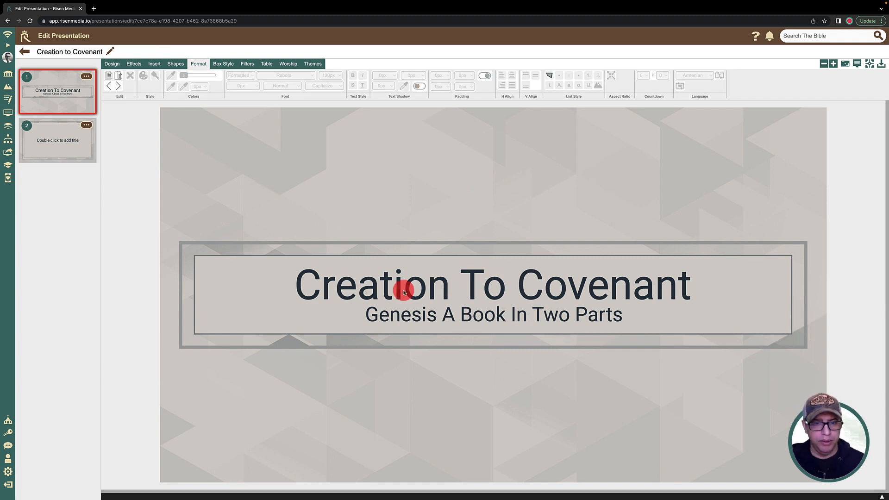
{"action": "left_click", "coordinate": [488, 291]}
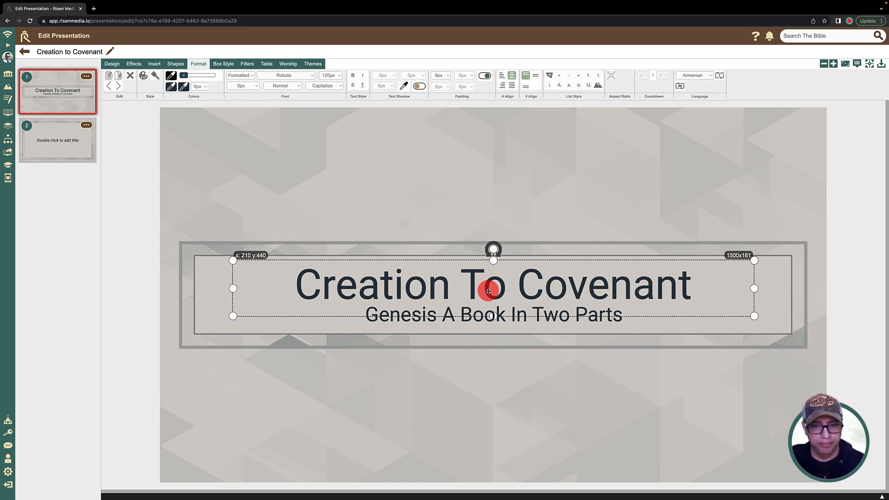
{"action": "left_click", "coordinate": [453, 195]}
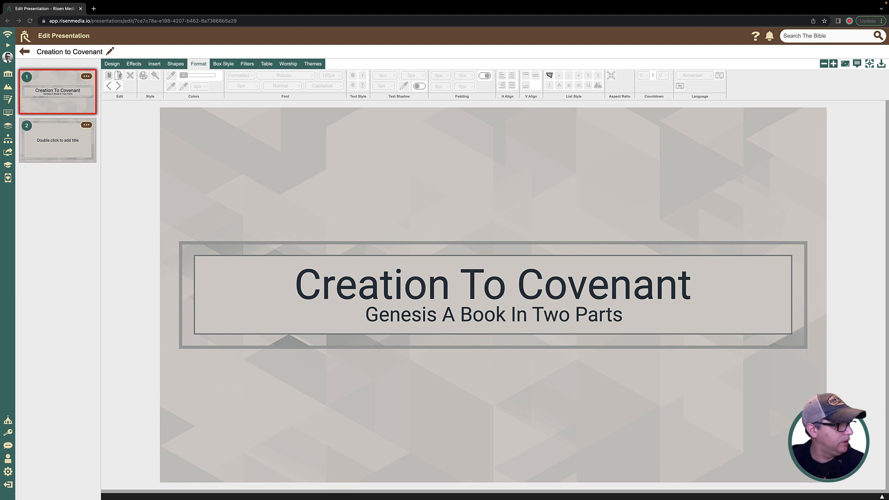
Step: Delete the title placeholder from the second slide
{"action": "left_click", "coordinate": [73, 134]}
{"action": "left_click", "coordinate": [432, 301]}
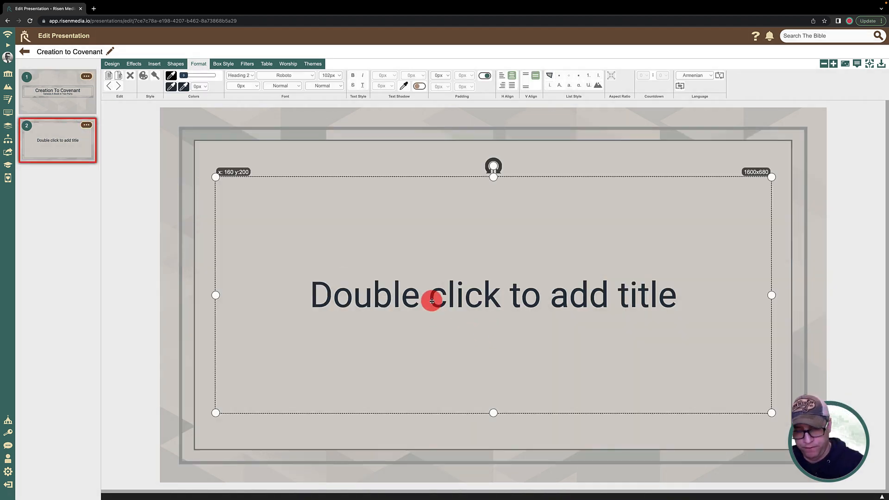
{"action": "key", "text": "Delete"}
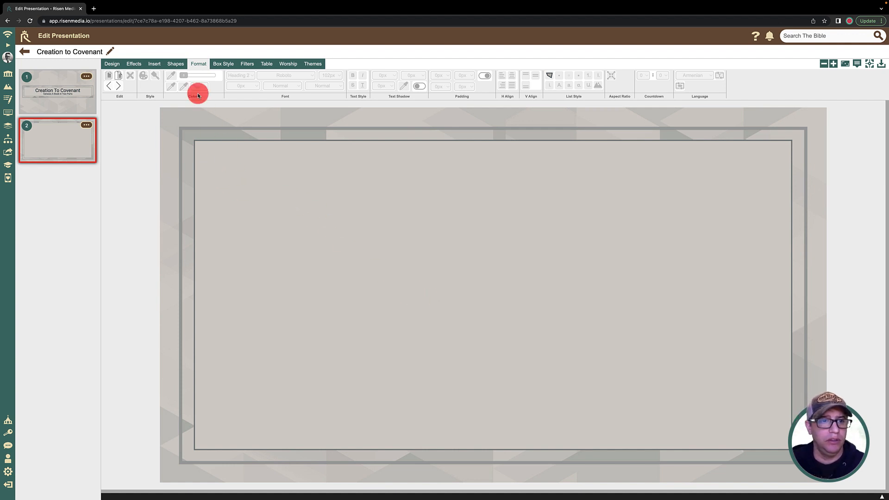
Step: Insert genesis_0013.jpg from the library assets' Images > Genesis folder onto the second slide
{"action": "left_click", "coordinate": [154, 63]}
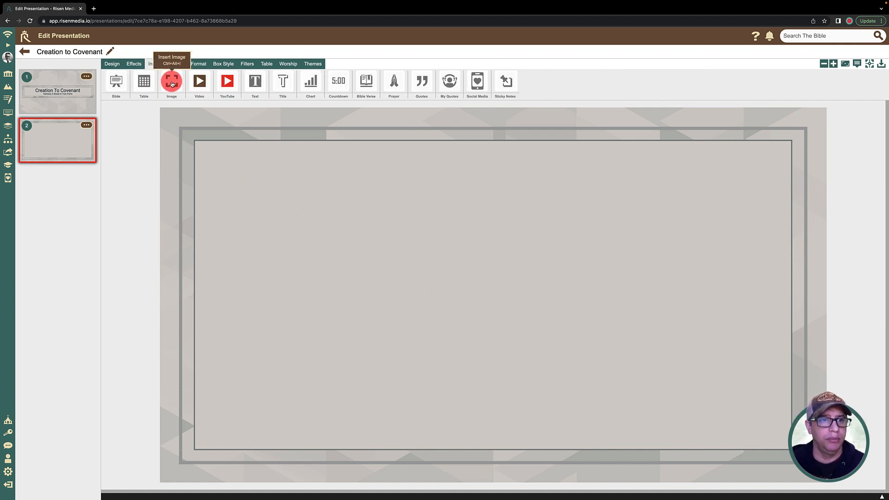
{"action": "left_click", "coordinate": [172, 82]}
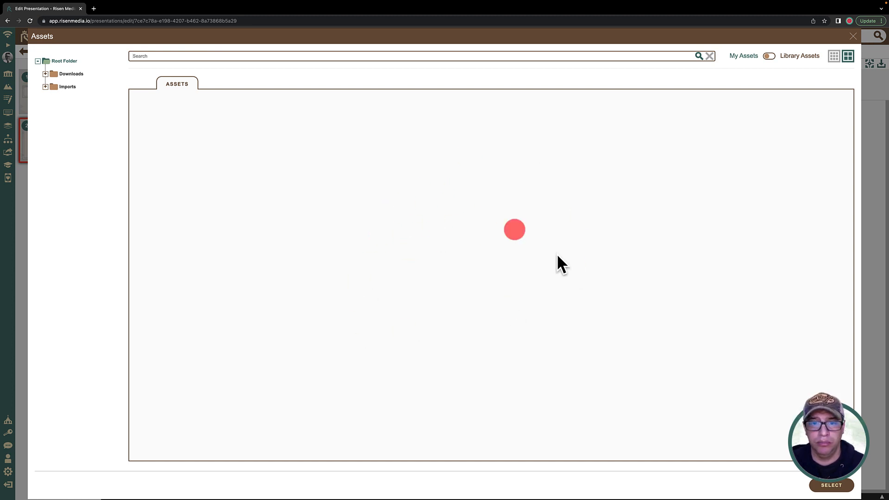
{"action": "left_click", "coordinate": [773, 58]}
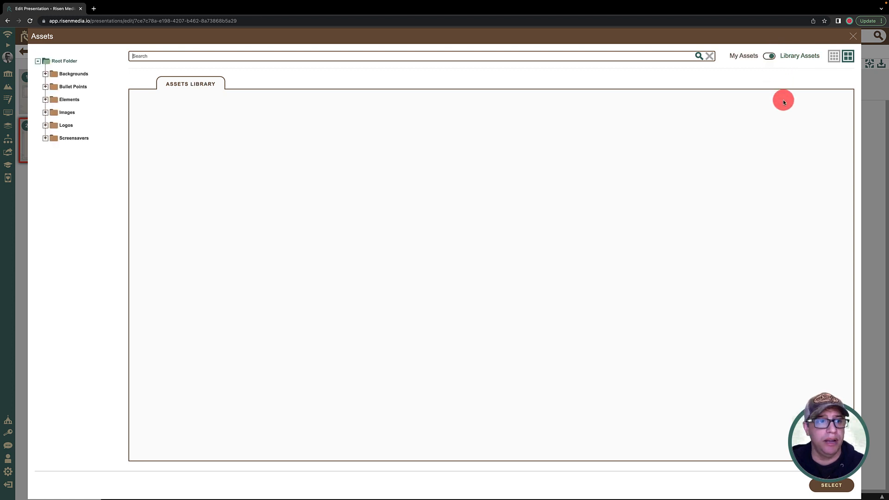
{"action": "left_click", "coordinate": [65, 114]}
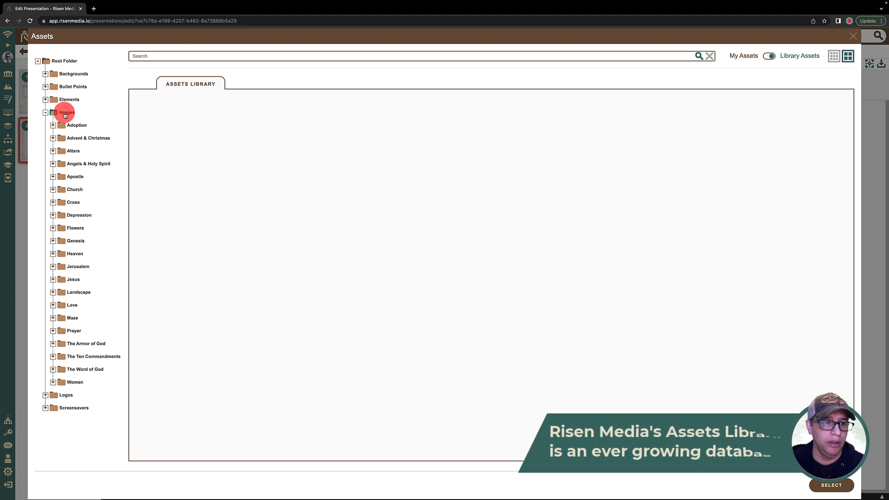
{"action": "left_click", "coordinate": [76, 240]}
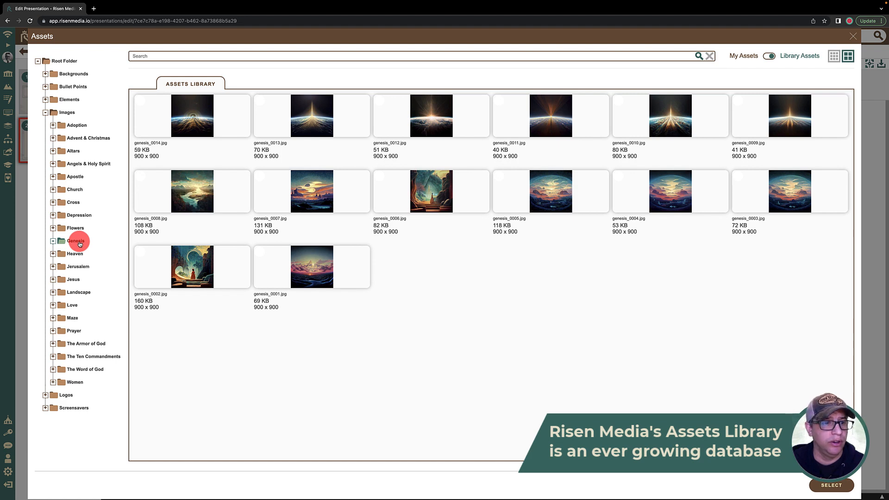
{"action": "left_click", "coordinate": [298, 104]}
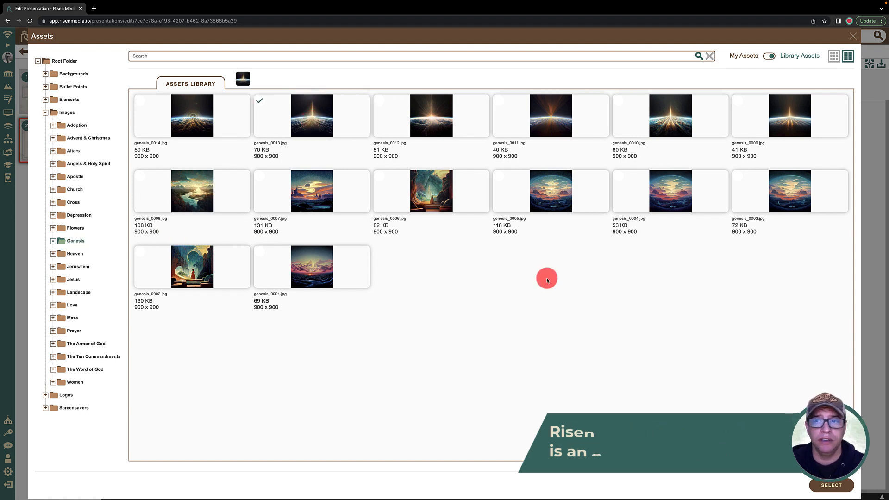
{"action": "left_click", "coordinate": [838, 485]}
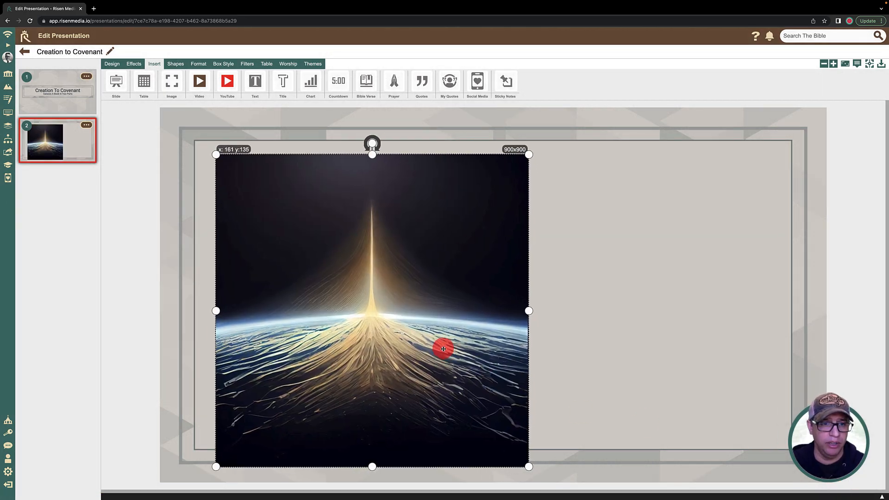
Step: Scale the inserted Genesis image down to about 820x820 and place it inside the frame's left half at about x 135, y 129
{"action": "left_click_drag", "start_coordinate": [443, 349], "coordinate": [431, 344]}
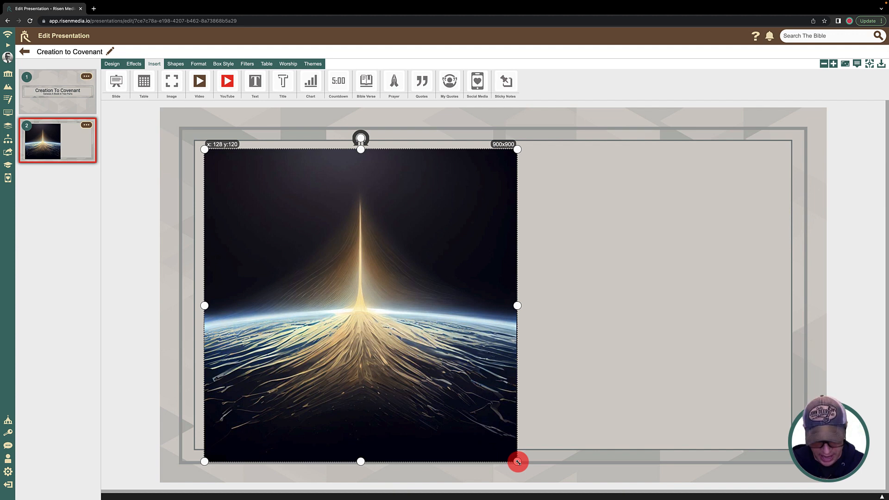
{"action": "left_click_drag", "start_coordinate": [518, 462], "coordinate": [490, 433]}
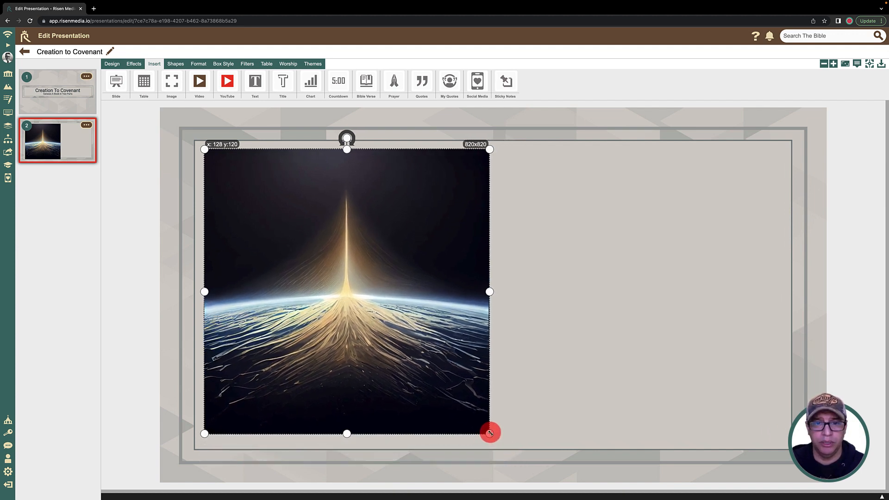
{"action": "left_click_drag", "start_coordinate": [387, 368], "coordinate": [390, 371]}
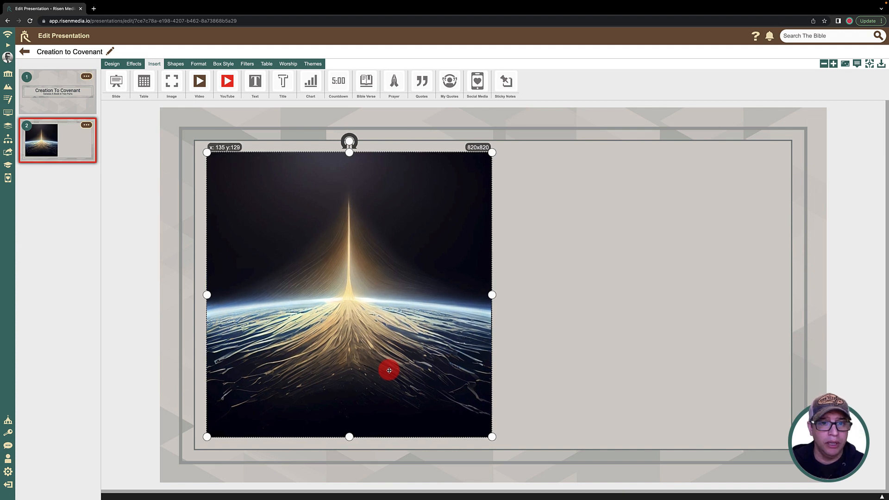
{"action": "left_click", "coordinate": [631, 359]}
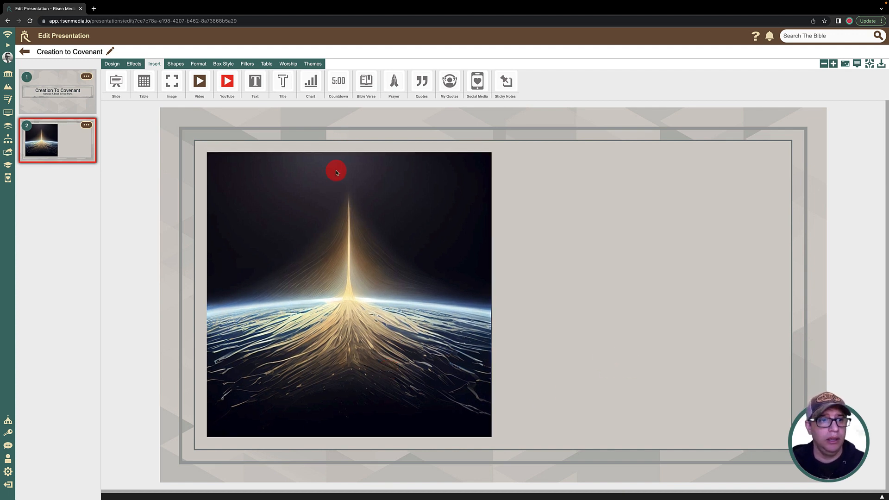
Step: Insert creation_style0505_0001.png from the library's Elements > Titles > C folder and place it beside the image at about x 1097, y 134
{"action": "left_click", "coordinate": [166, 93]}
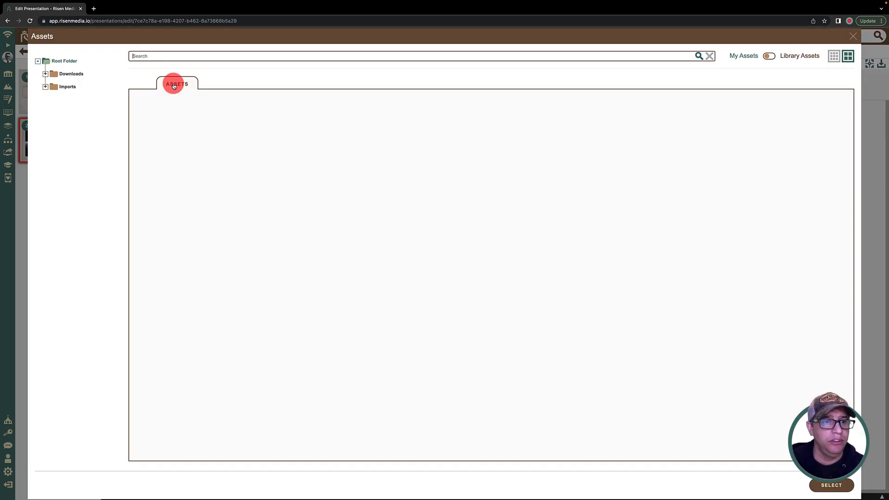
{"action": "left_click", "coordinate": [769, 55]}
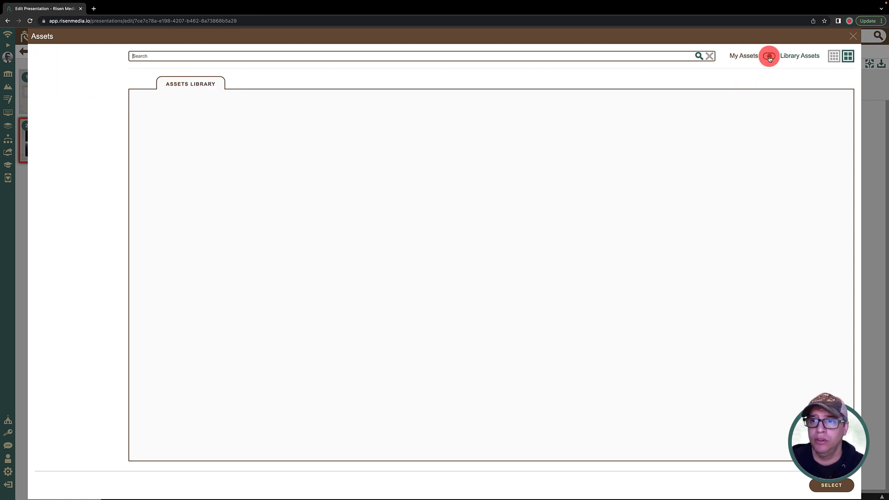
{"action": "left_click", "coordinate": [66, 99]}
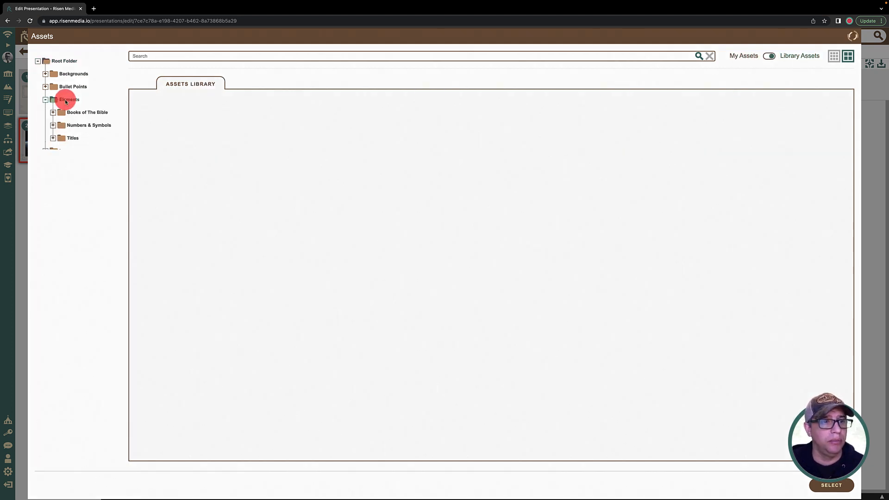
{"action": "left_click", "coordinate": [72, 138]}
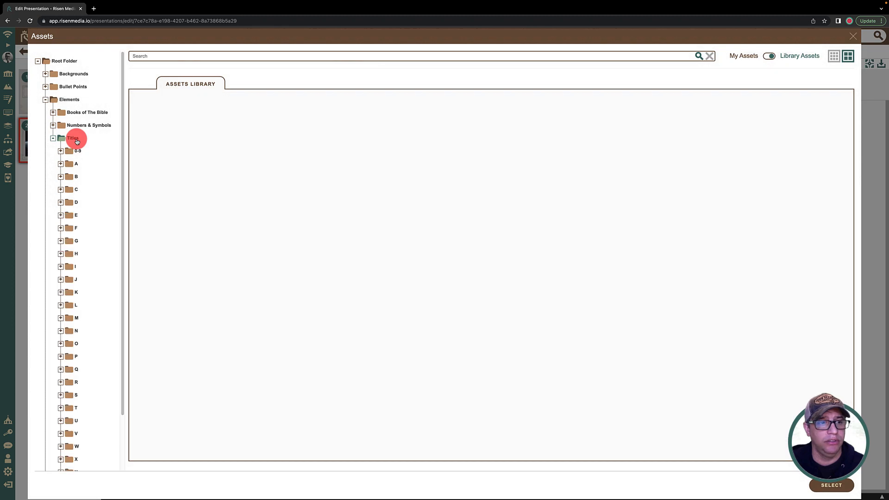
{"action": "left_click", "coordinate": [74, 189]}
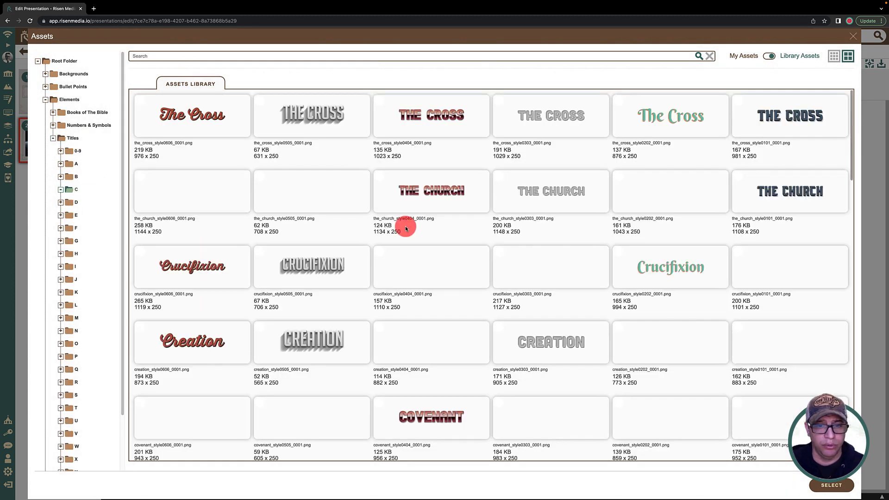
{"action": "left_click", "coordinate": [315, 347]}
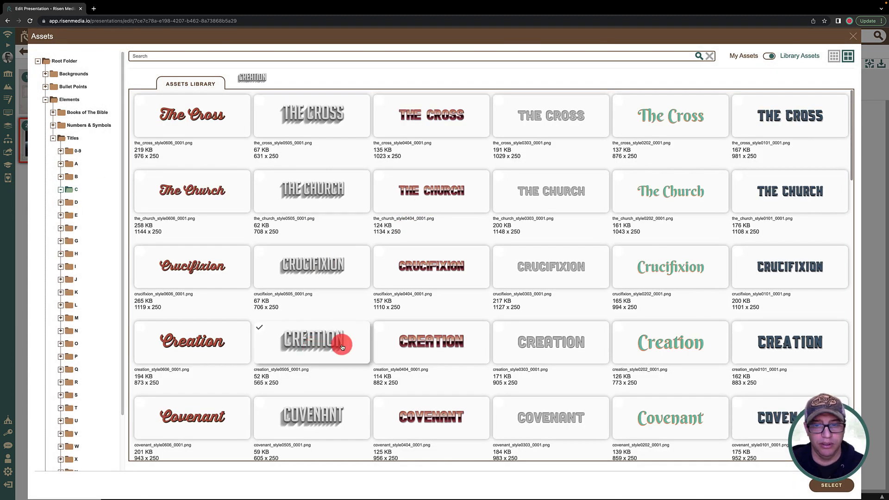
{"action": "scroll", "coordinate": [559, 365], "scroll_direction": "down", "scroll_amount": 7}
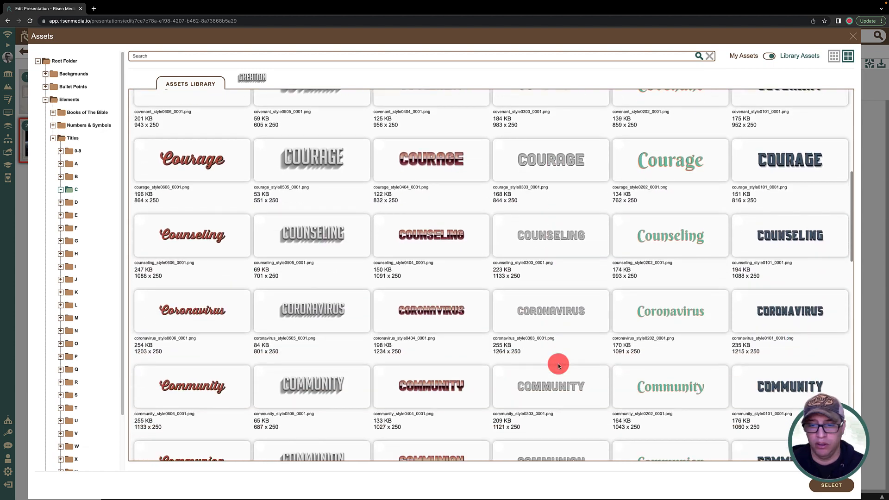
{"action": "scroll", "coordinate": [559, 366], "scroll_direction": "up", "scroll_amount": 8}
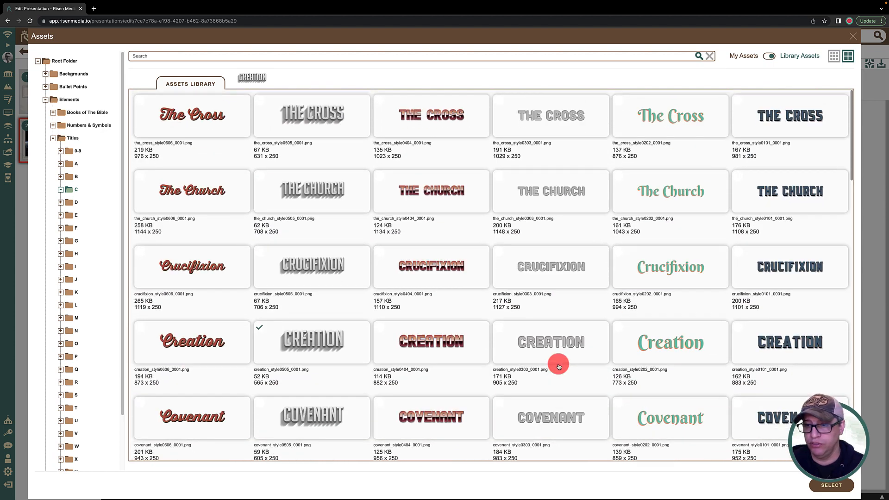
{"action": "left_click", "coordinate": [832, 485]}
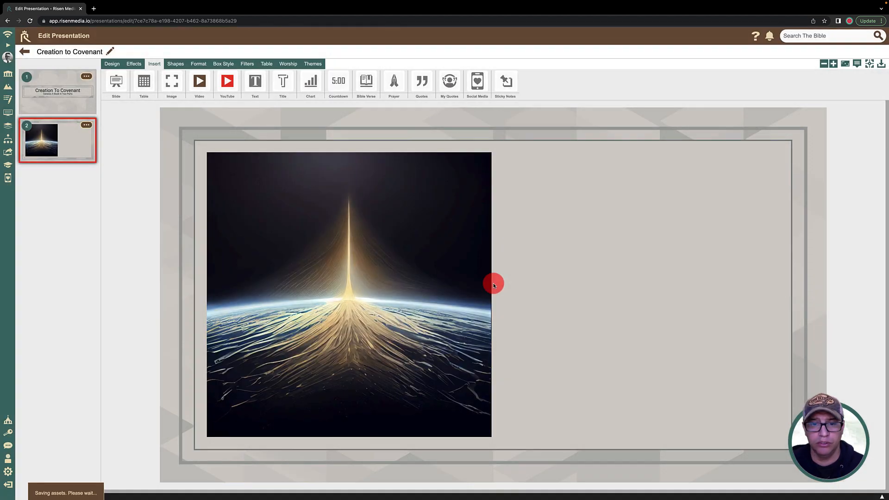
{"action": "left_click_drag", "start_coordinate": [342, 220], "coordinate": [654, 198]}
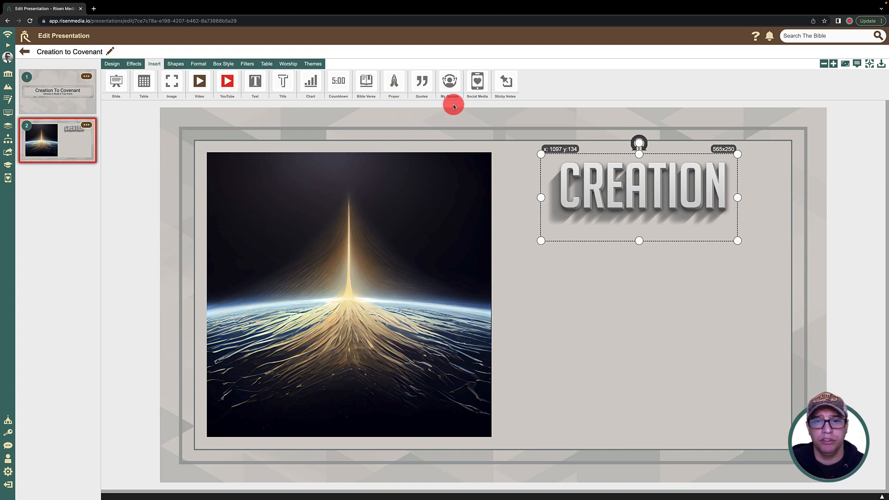
Step: Load Genesis chapter 1, verses 1-3, in the English NIV translation for a Bible verse insertion
{"action": "left_click", "coordinate": [366, 82]}
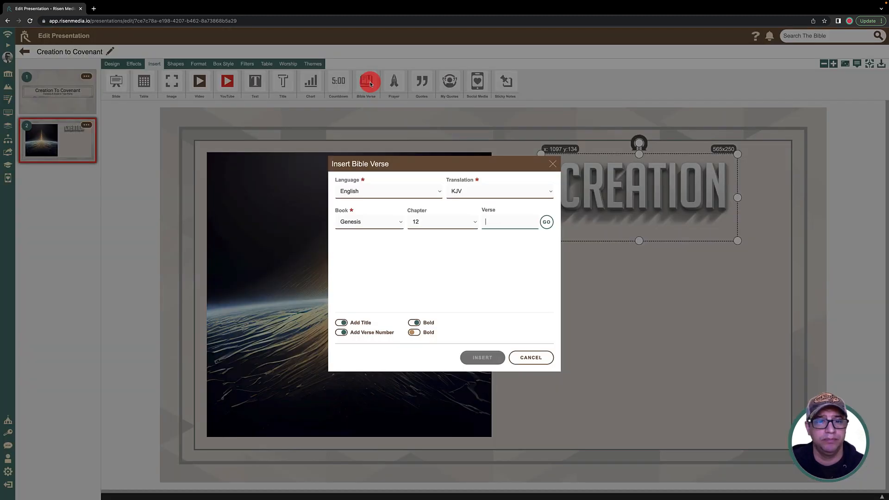
{"action": "left_click", "coordinate": [457, 192]}
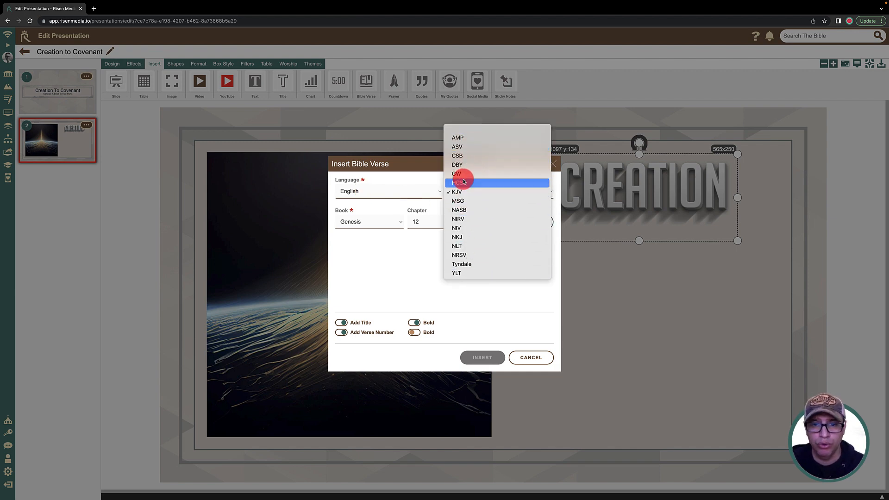
{"action": "left_click", "coordinate": [467, 228]}
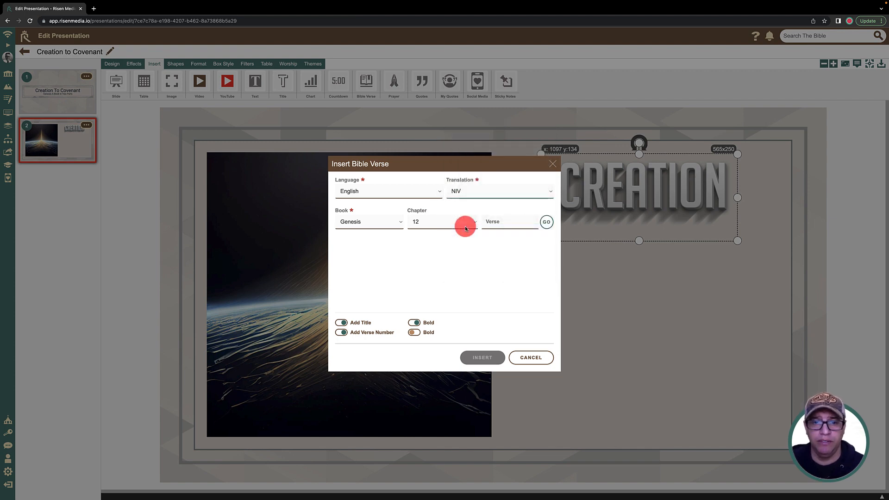
{"action": "left_click", "coordinate": [442, 226]}
{"action": "left_click", "coordinate": [441, 123]}
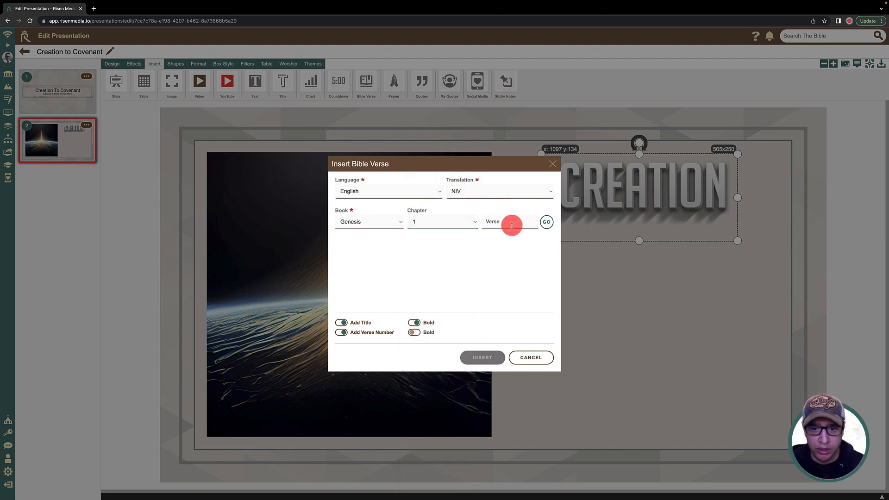
{"action": "left_click", "coordinate": [510, 224]}
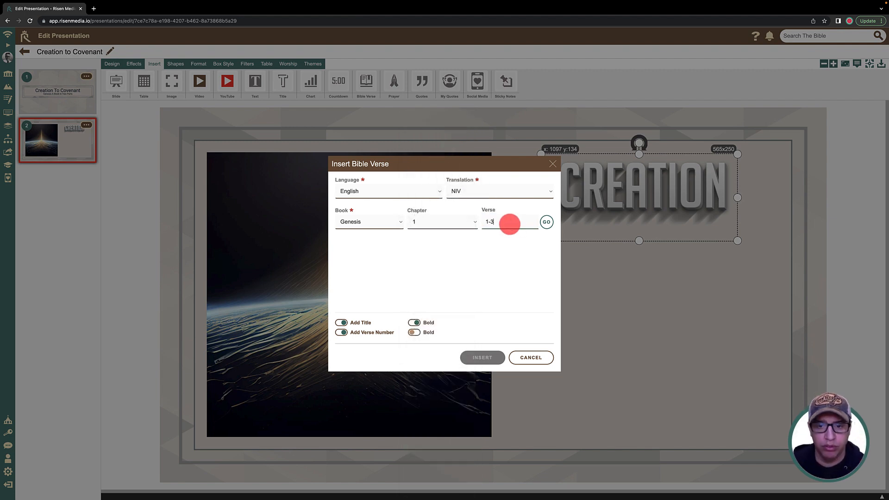
{"action": "left_click", "coordinate": [547, 222]}
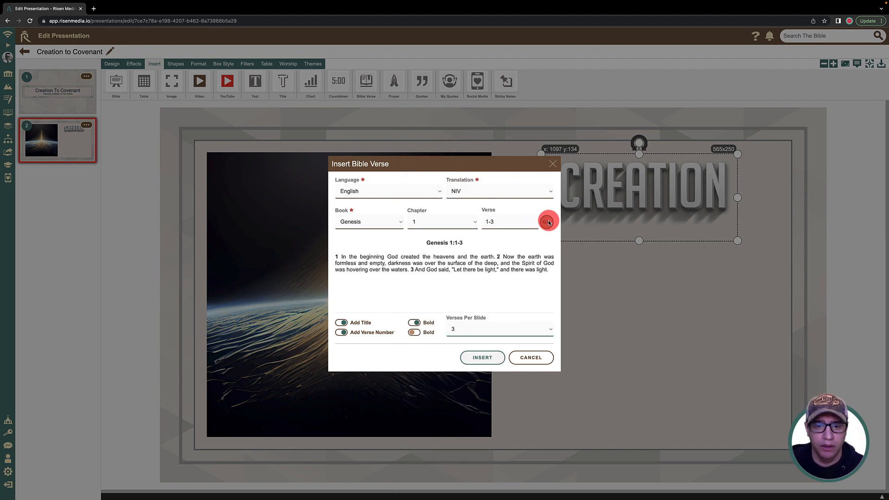
Step: Set the Bible passage's verses per slide to 1
{"action": "left_click", "coordinate": [341, 325]}
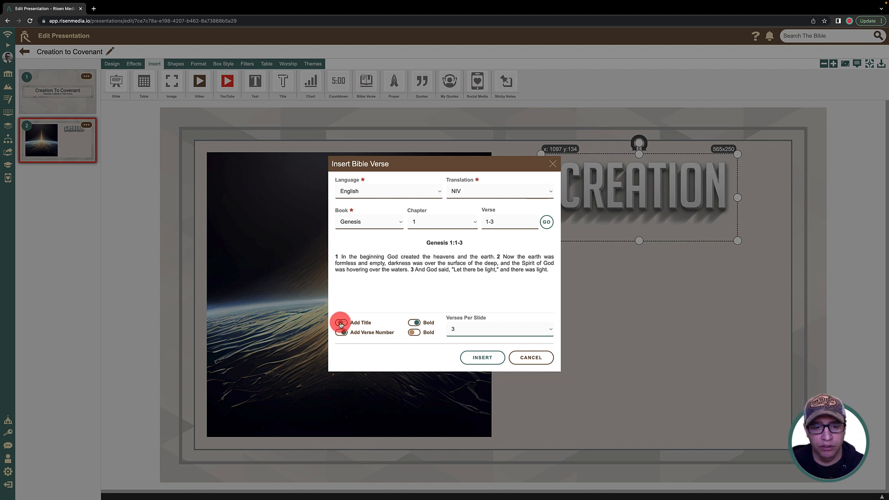
{"action": "left_click", "coordinate": [341, 333]}
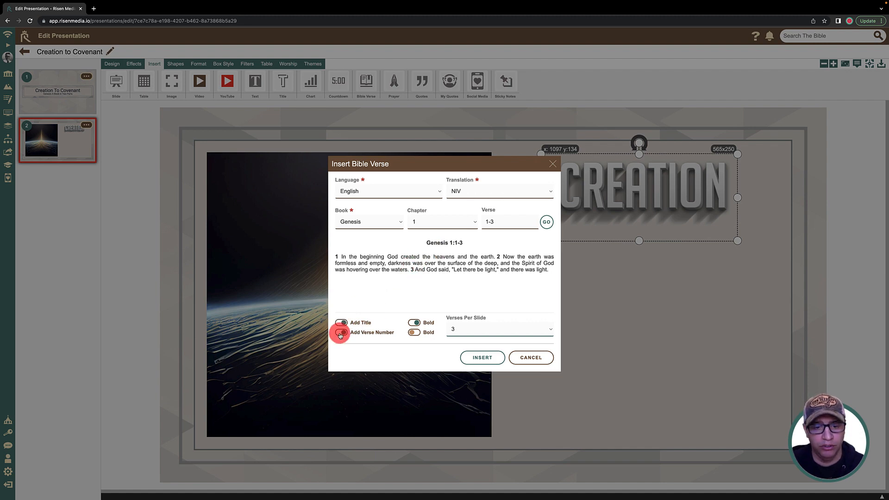
{"action": "left_click", "coordinate": [415, 332]}
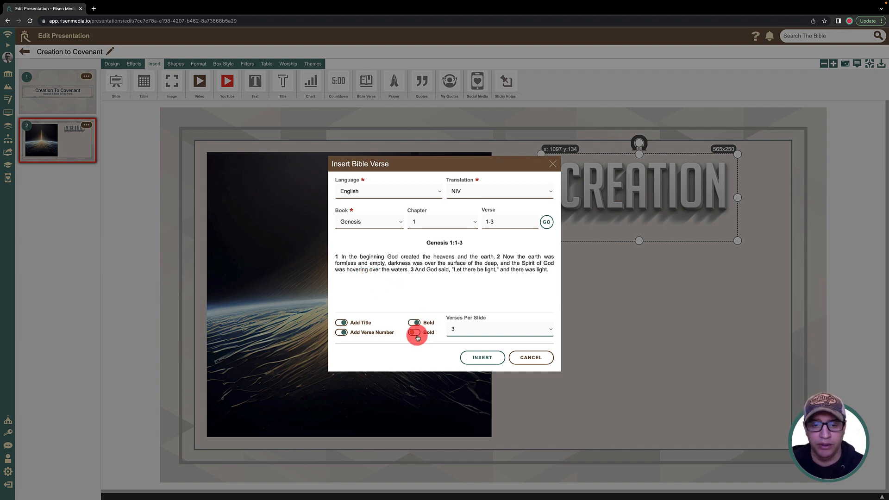
{"action": "left_click", "coordinate": [464, 330]}
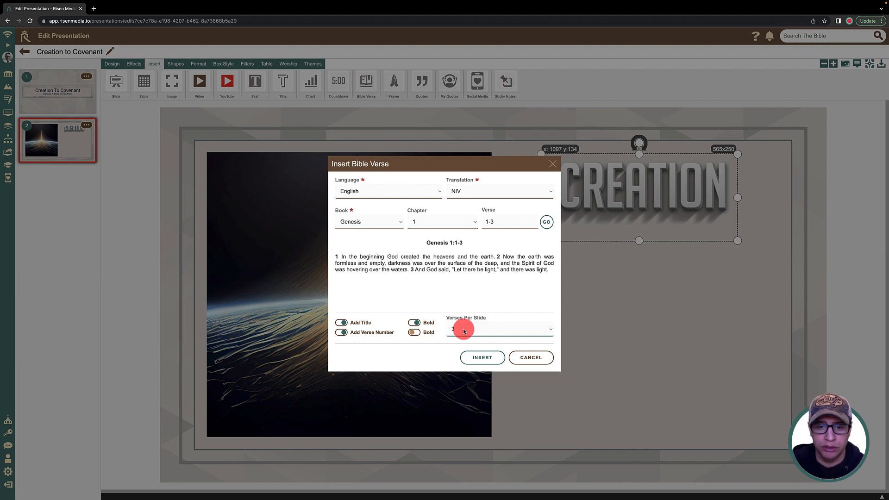
{"action": "left_click", "coordinate": [472, 324]}
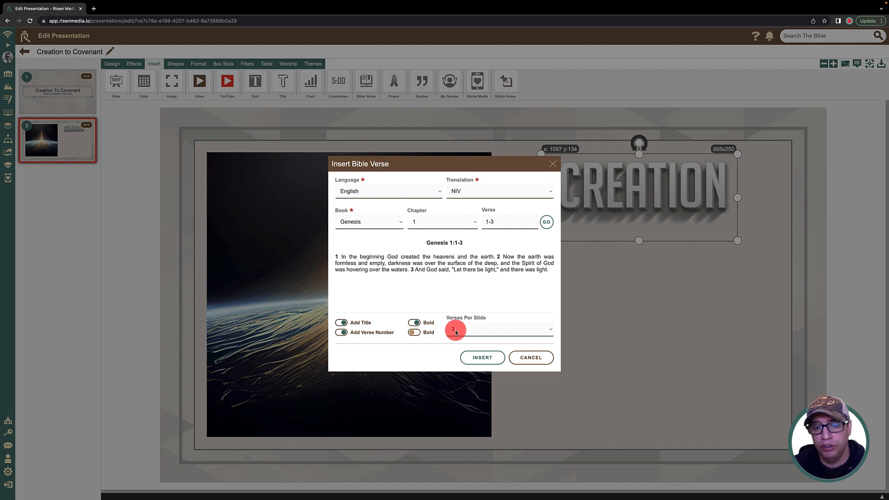
{"action": "left_click", "coordinate": [456, 331]}
{"action": "left_click", "coordinate": [460, 310]}
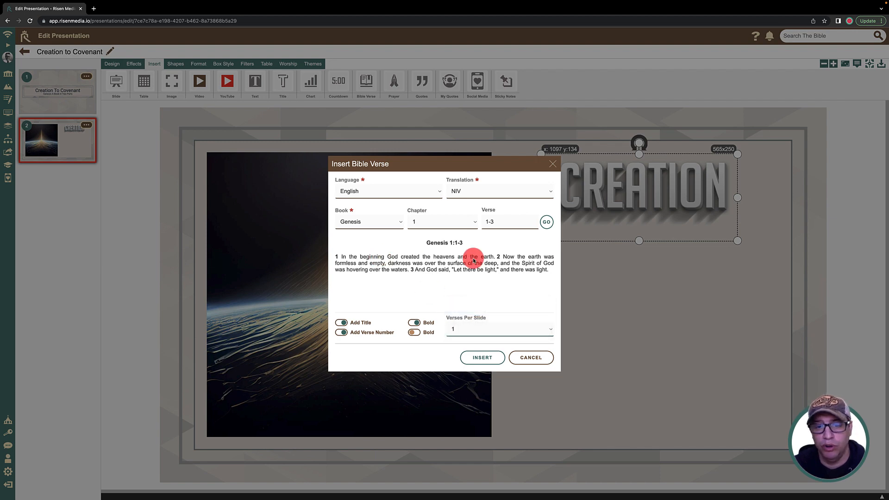
Step: Set the verses per slide to 3 and insert the Genesis passage on the second slide
{"action": "left_click", "coordinate": [486, 335]}
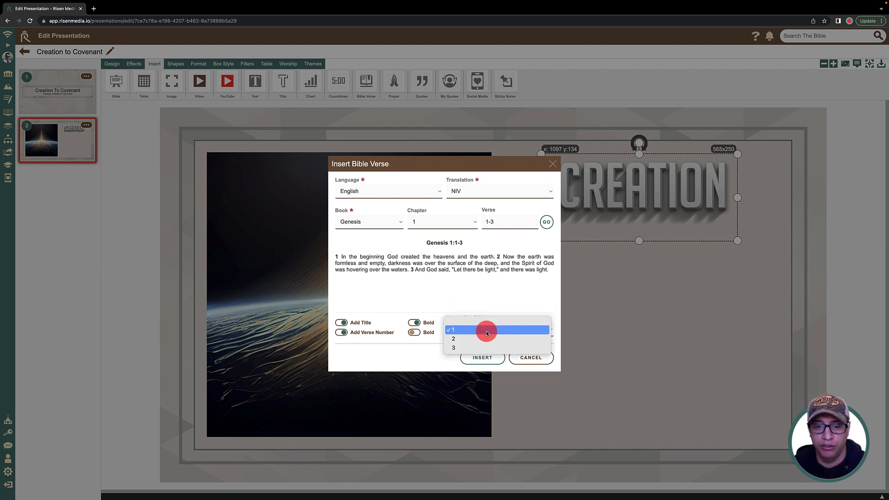
{"action": "left_click", "coordinate": [478, 350]}
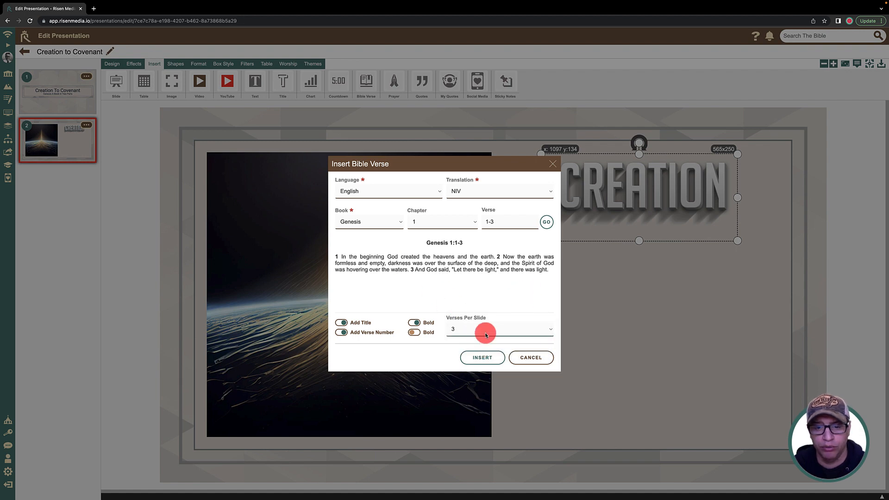
{"action": "left_click", "coordinate": [481, 362]}
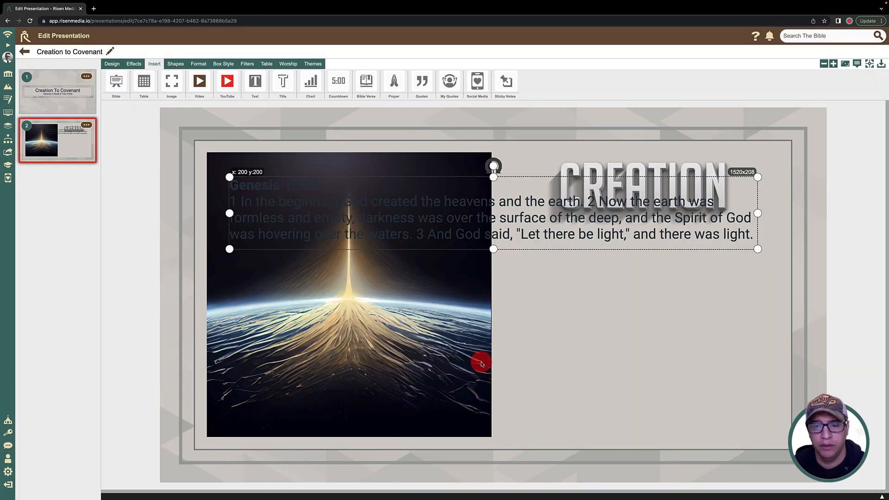
Step: Resize the Genesis 1:1-3 text box to about 742x585 and place it below the Creation title at about x 1020, y 344
{"action": "left_click_drag", "start_coordinate": [230, 212], "coordinate": [532, 232]}
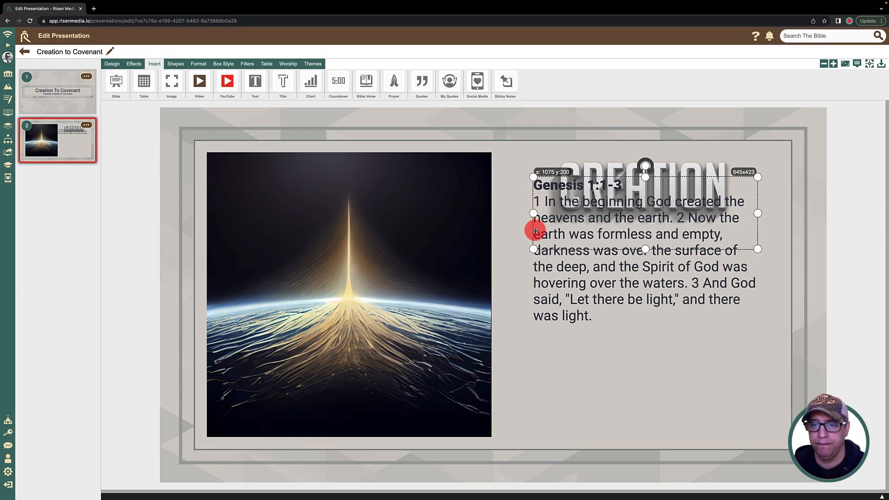
{"action": "left_click_drag", "start_coordinate": [606, 224], "coordinate": [580, 275]}
{"action": "left_click_drag", "start_coordinate": [737, 302], "coordinate": [772, 433]}
{"action": "left_click_drag", "start_coordinate": [680, 339], "coordinate": [679, 337]}
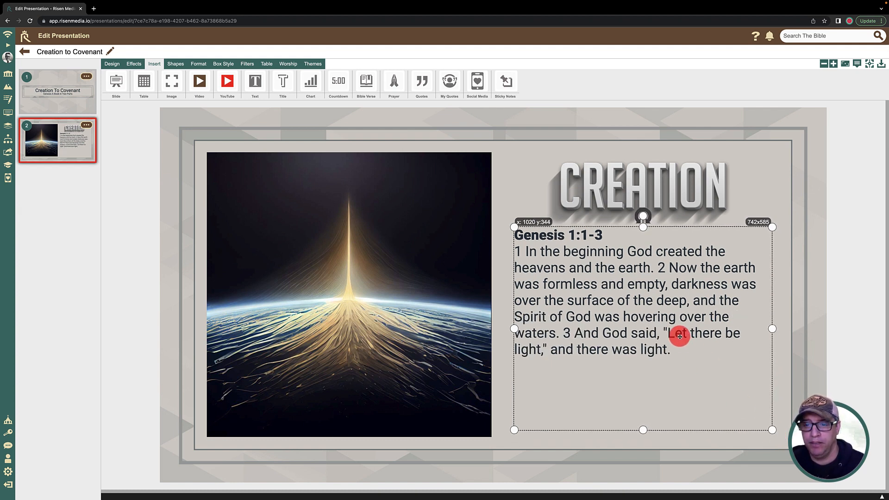
{"action": "left_click", "coordinate": [799, 202]}
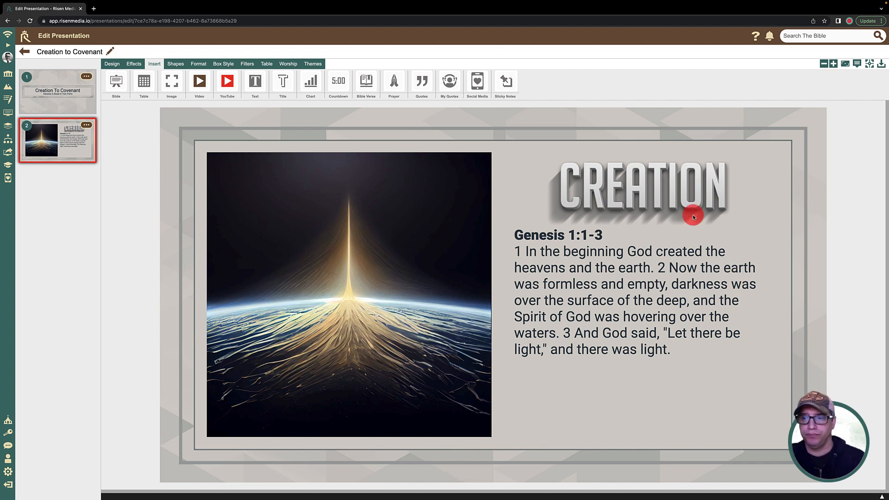
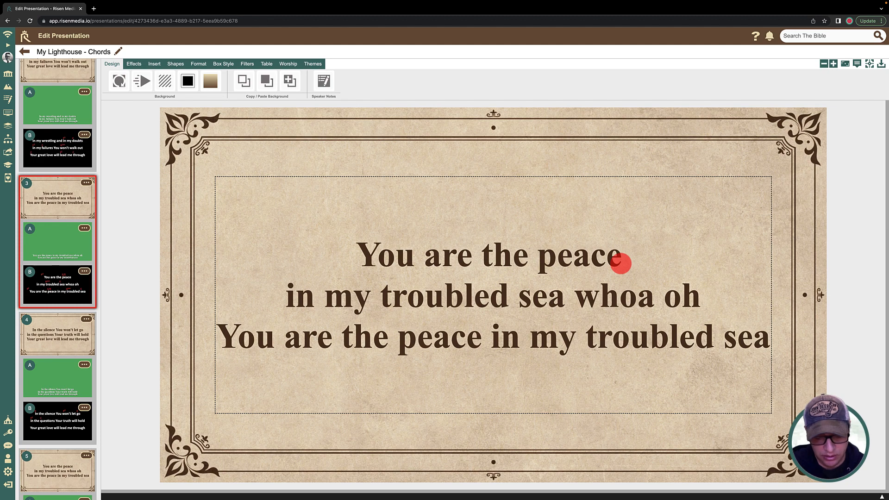
{"action": "type", "text": "ful"}
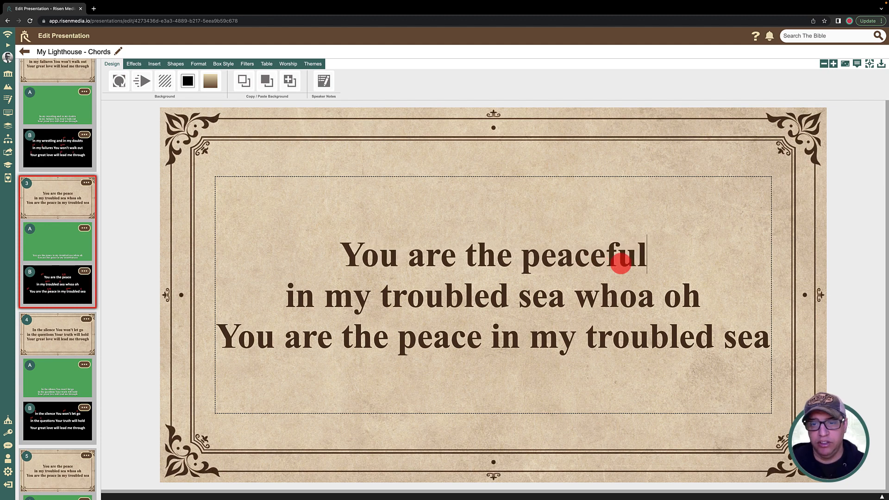
{"action": "key", "text": "BackSpace"}
{"action": "key", "text": "BackSpace"}
{"action": "key", "text": "BackSpace"}
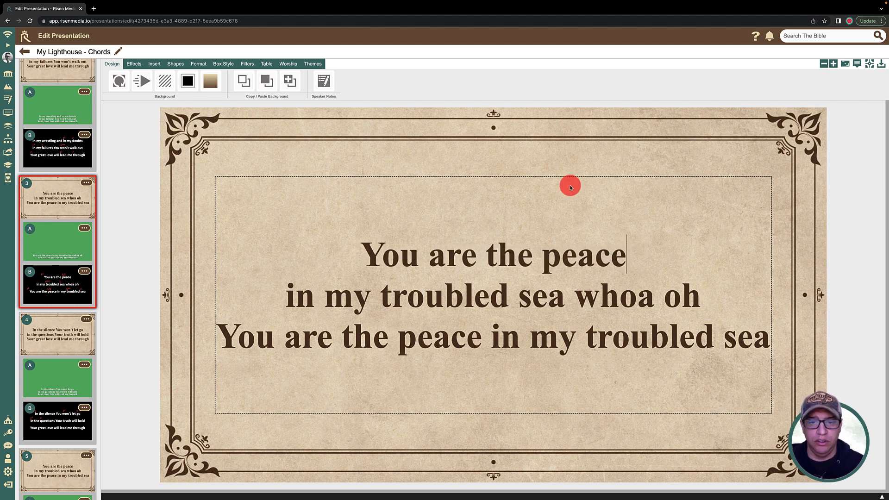
{"action": "left_click", "coordinate": [566, 168]}
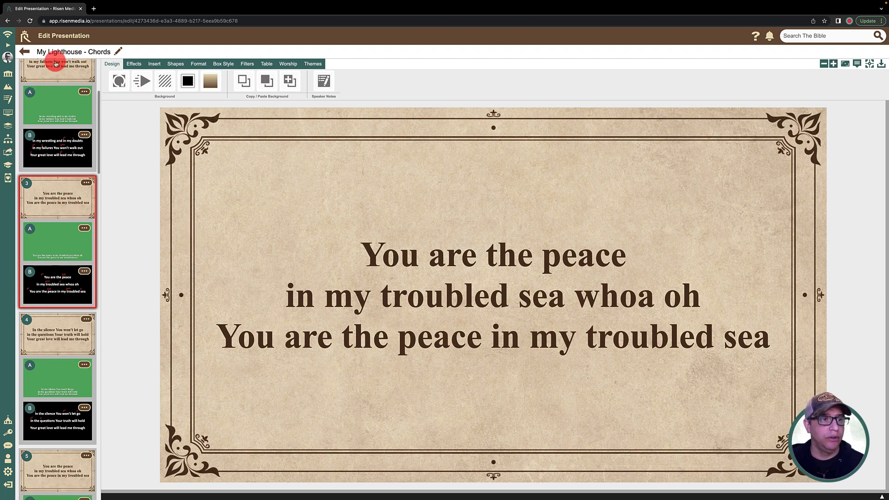
Step: Apply the light grey geometric theme to the My Lighthouse - Chords presentation and return to the presentations list
{"action": "left_click", "coordinate": [317, 67]}
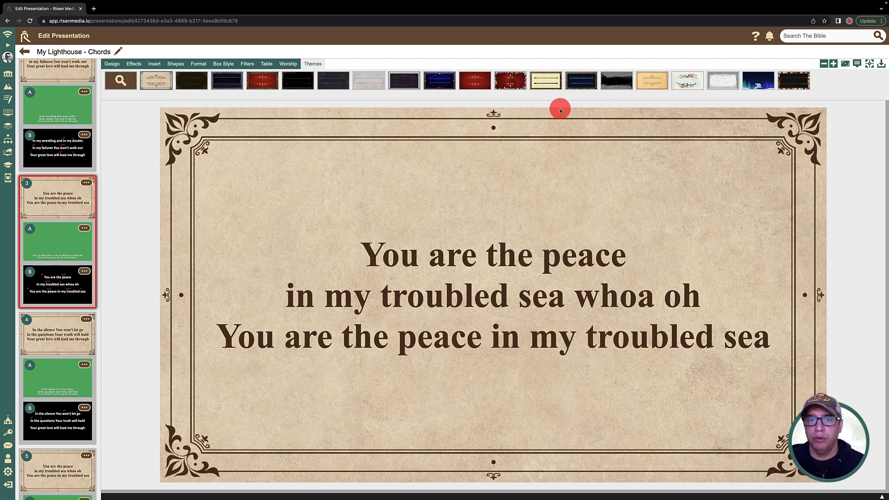
{"action": "left_click", "coordinate": [369, 83]}
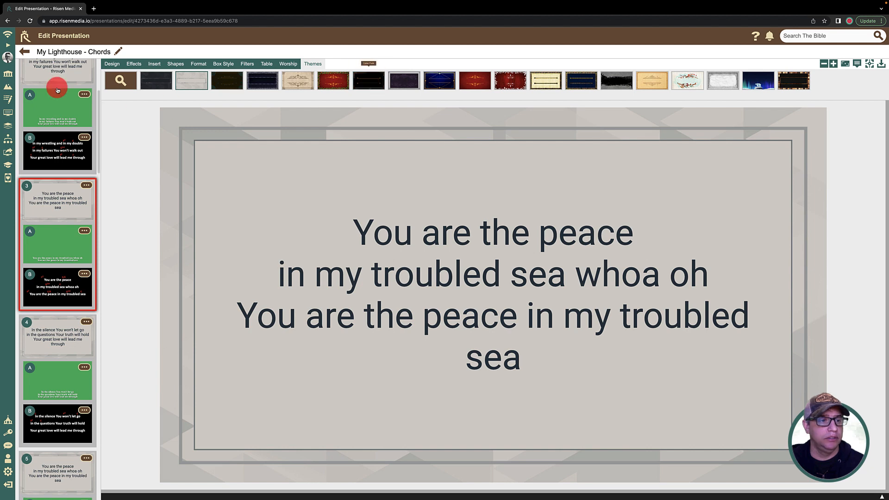
{"action": "left_click", "coordinate": [25, 52]}
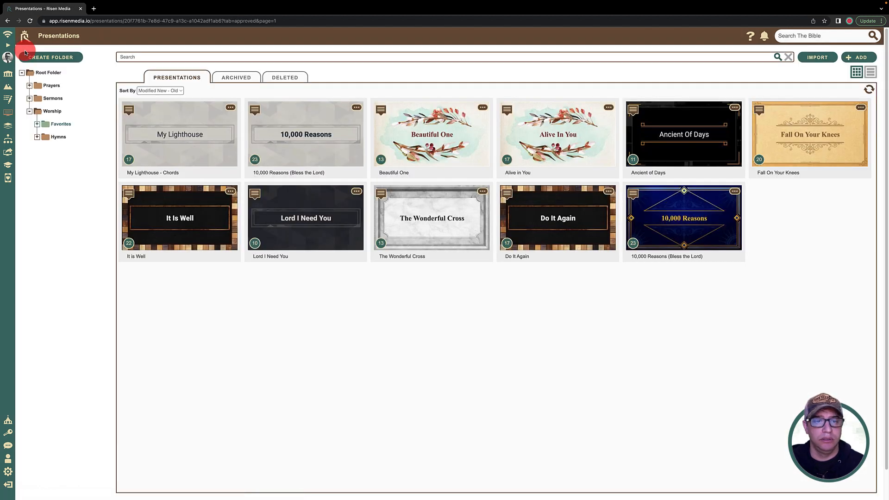
{"action": "left_click", "coordinate": [206, 145]}
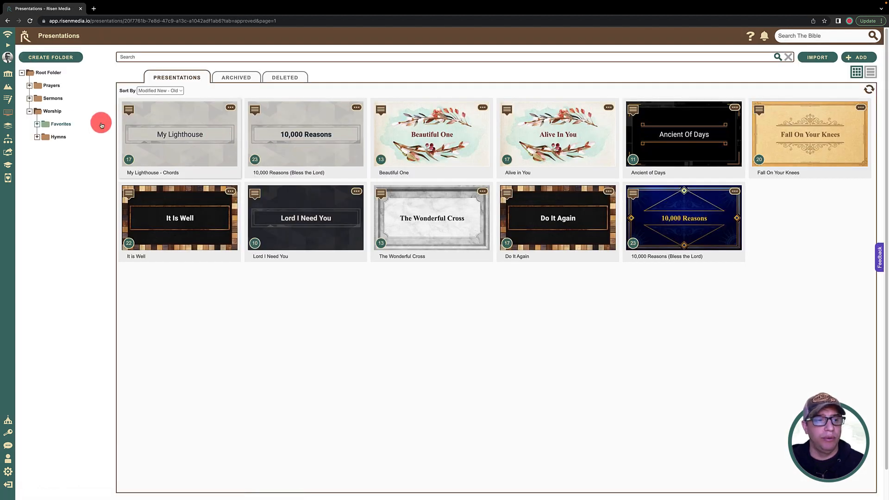
Step: Go to the Bundles section and open the empty pastor's folder directly under the root folder
{"action": "left_click", "coordinate": [7, 127]}
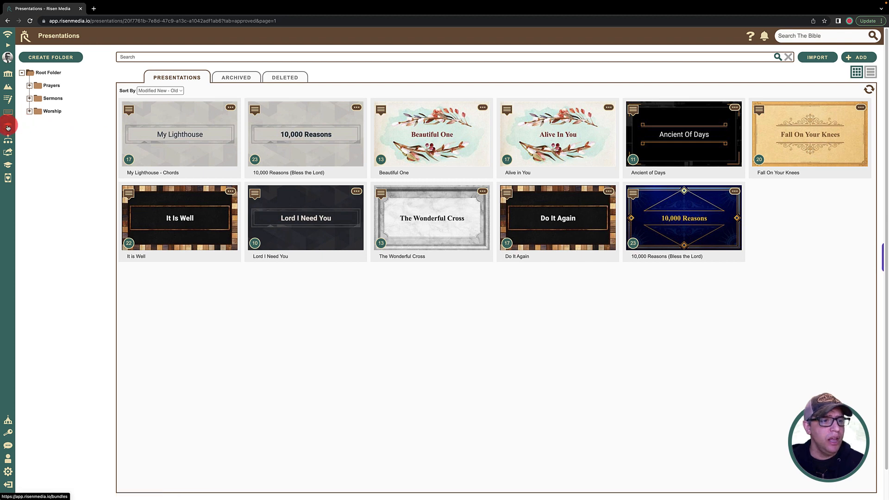
{"action": "left_click", "coordinate": [8, 45]}
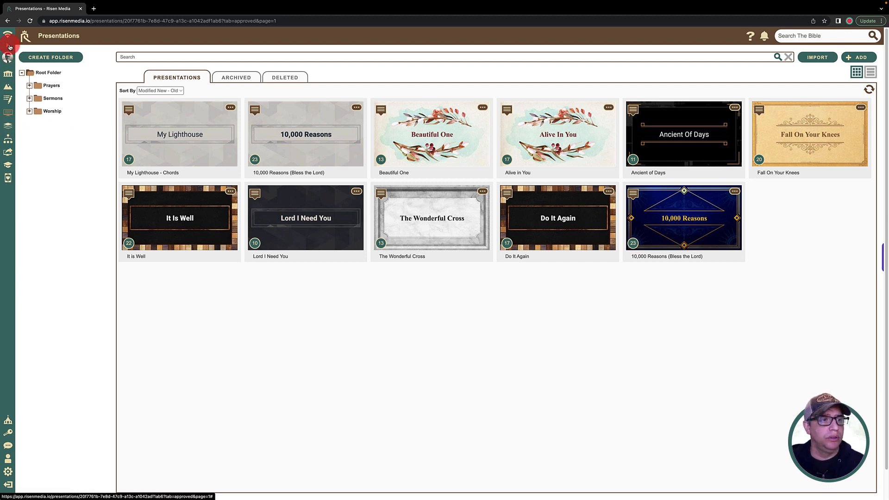
{"action": "left_click", "coordinate": [28, 131]}
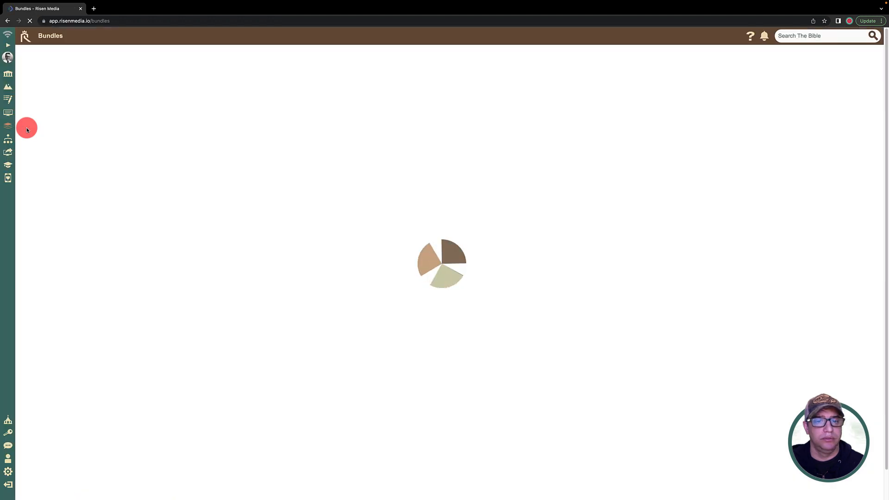
{"action": "left_click", "coordinate": [46, 100]}
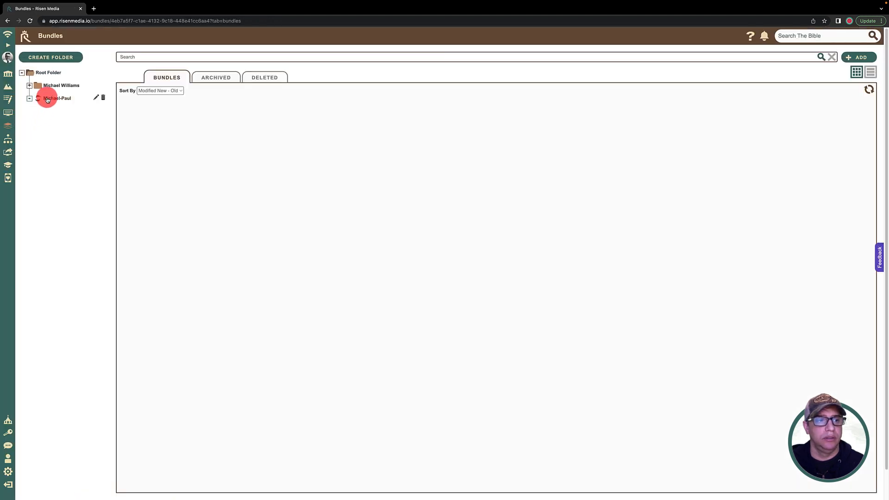
Step: Create a new bundle titled Creation to Covenant for the Main Church Service ministry
{"action": "left_click", "coordinate": [854, 59]}
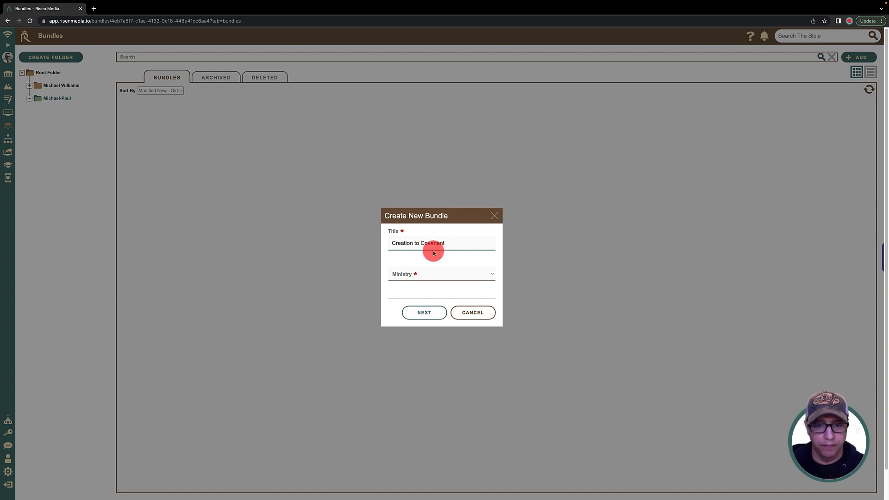
{"action": "left_click", "coordinate": [417, 276]}
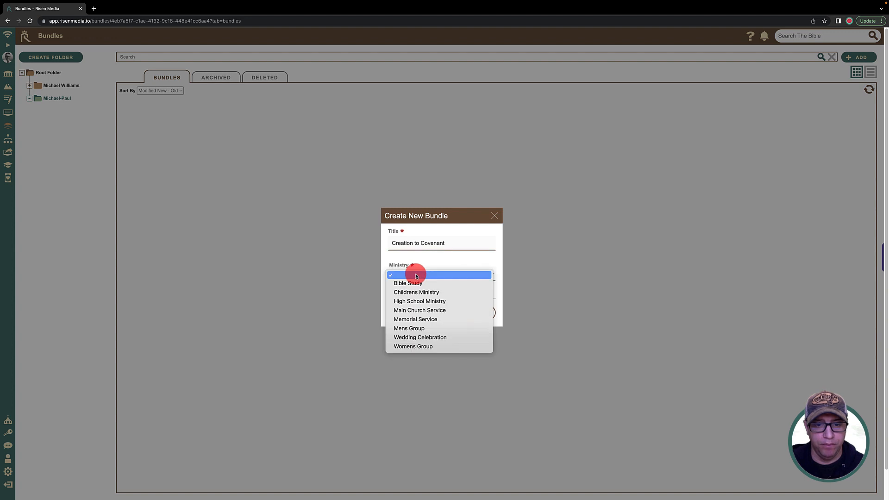
{"action": "left_click", "coordinate": [423, 311]}
{"action": "left_click", "coordinate": [432, 313]}
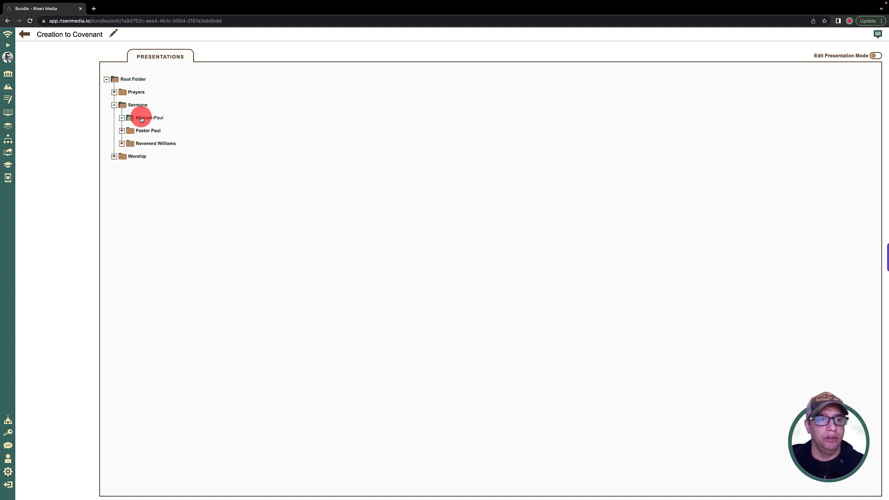
Step: Add the Creation to Covenant sermon and the grey-themed 10,000 Reasons and My Lighthouse - Chords worship presentations to the bundle
{"action": "left_click", "coordinate": [628, 87]}
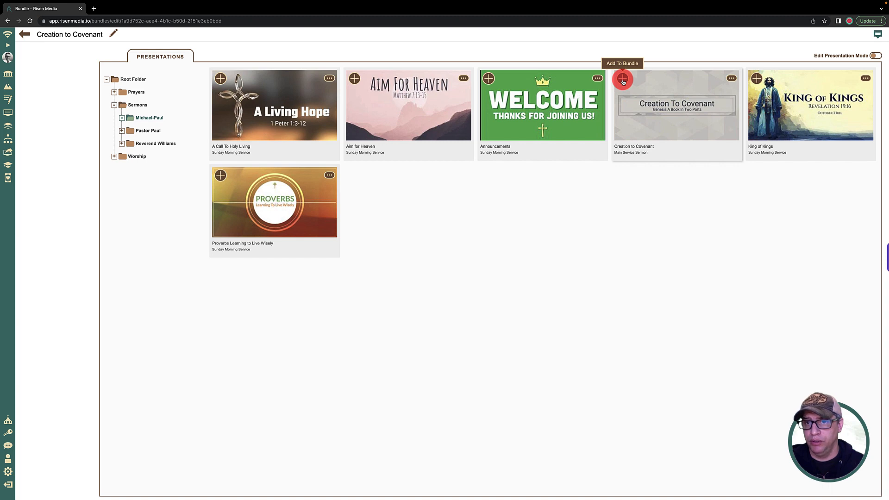
{"action": "left_click", "coordinate": [622, 80]}
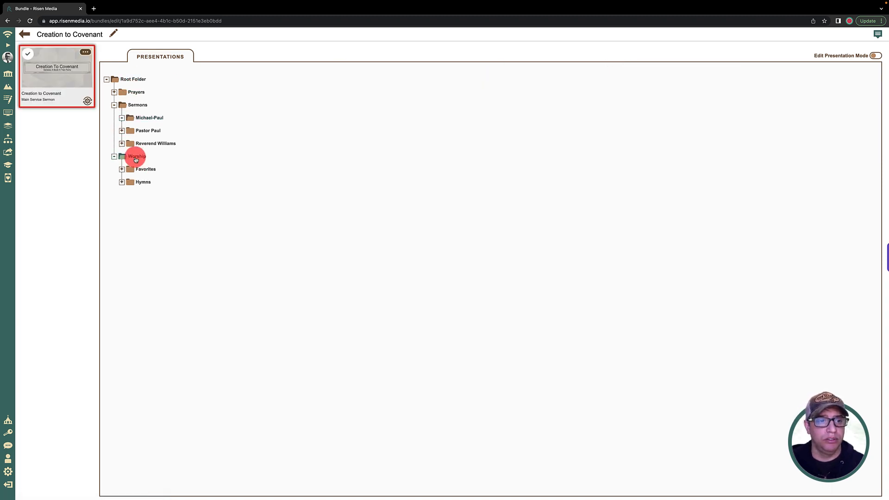
{"action": "left_click", "coordinate": [141, 171]}
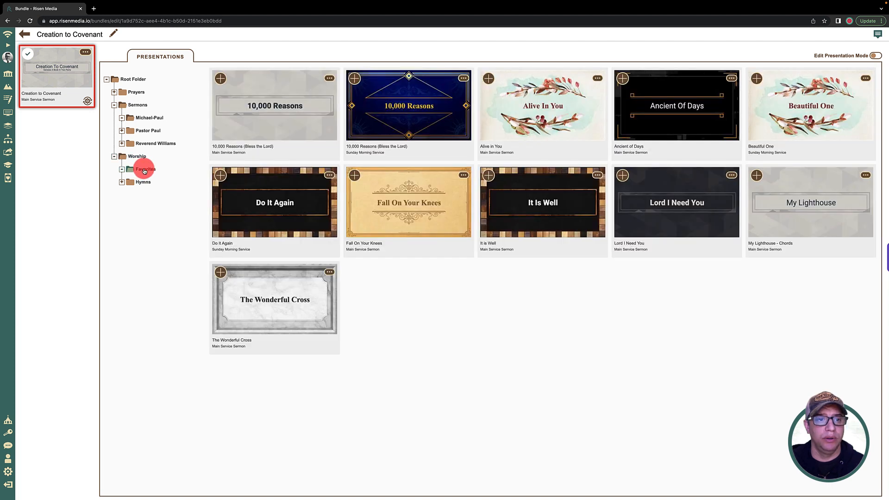
{"action": "left_click", "coordinate": [219, 79]}
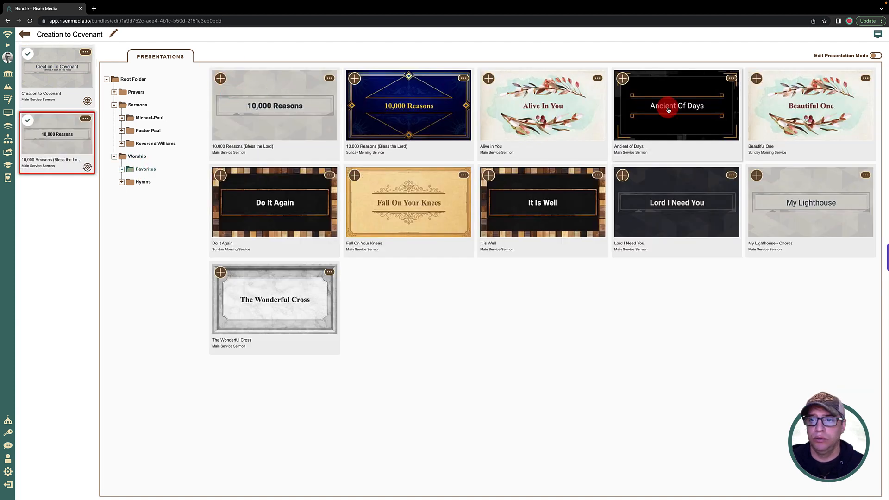
{"action": "left_click", "coordinate": [757, 174]}
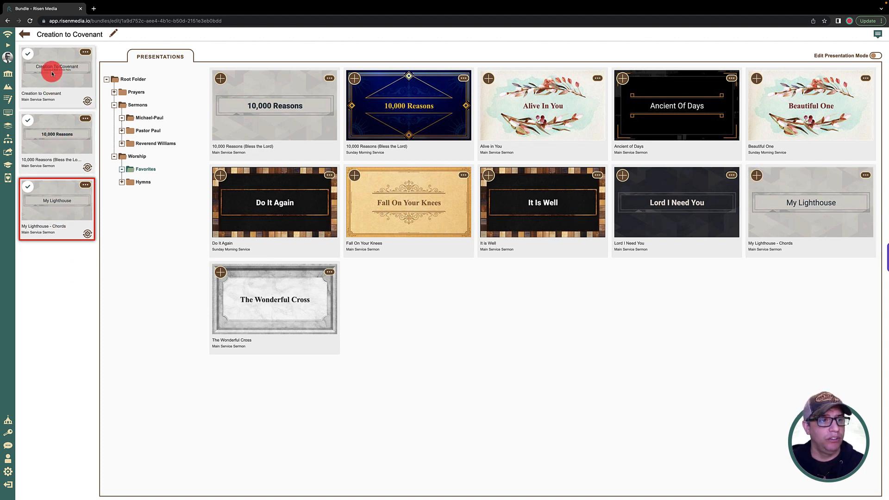
Step: Reorder the bundle so Creation to Covenant sits between 10,000 Reasons and My Lighthouse, and collapse the Worship and Sermons folders
{"action": "left_click_drag", "start_coordinate": [49, 73], "coordinate": [55, 185]}
{"action": "left_click_drag", "start_coordinate": [65, 129], "coordinate": [64, 224]}
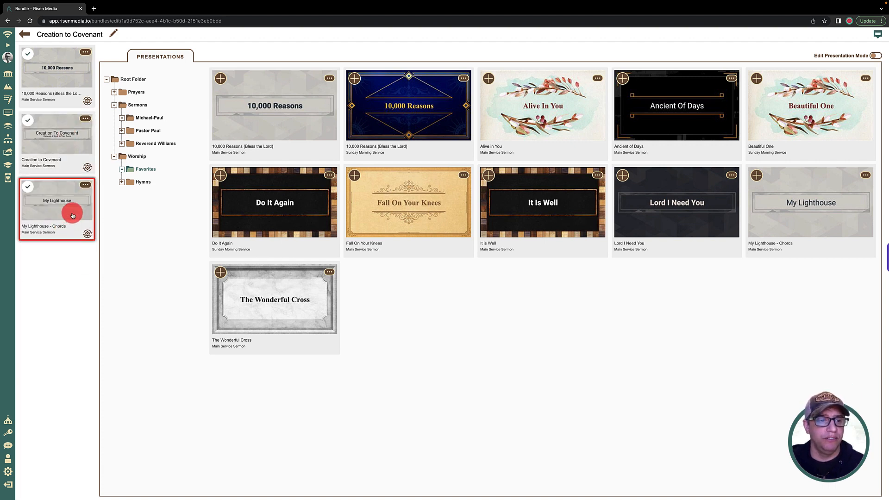
{"action": "left_click", "coordinate": [115, 157]}
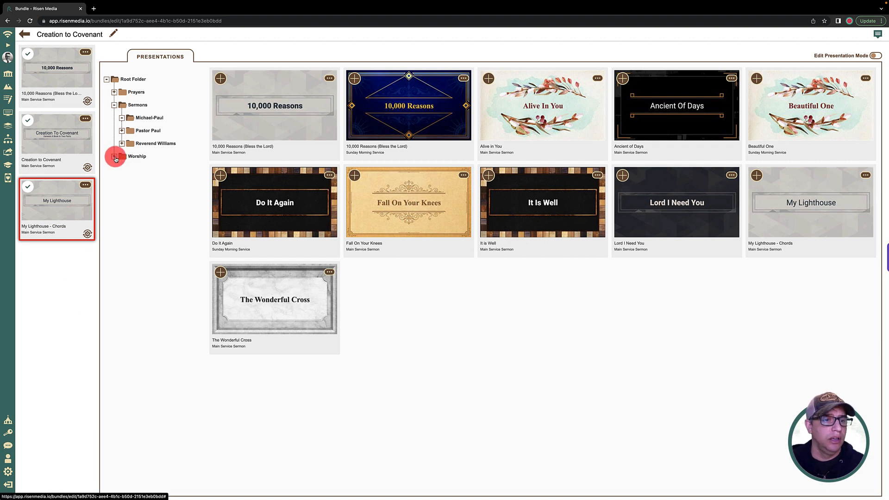
{"action": "left_click", "coordinate": [114, 105]}
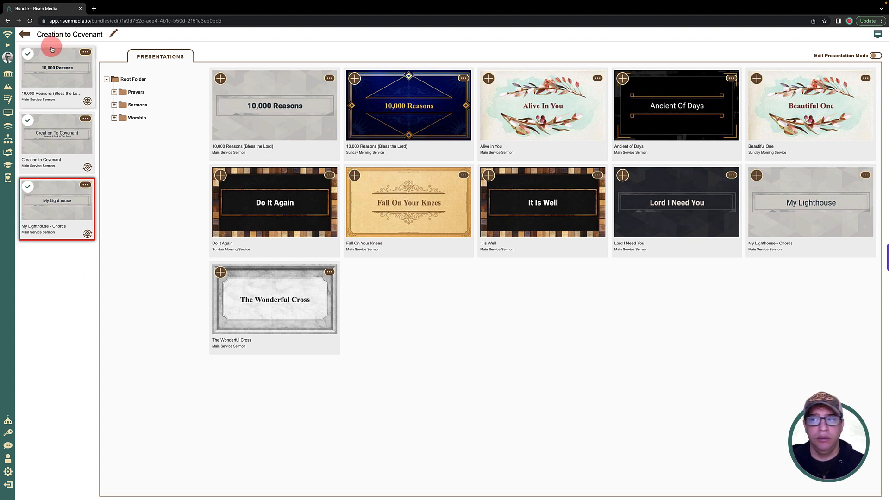
Step: Leave the bundle editor and start the Creation to Covenant bundle as a live presentation
{"action": "left_click", "coordinate": [25, 35]}
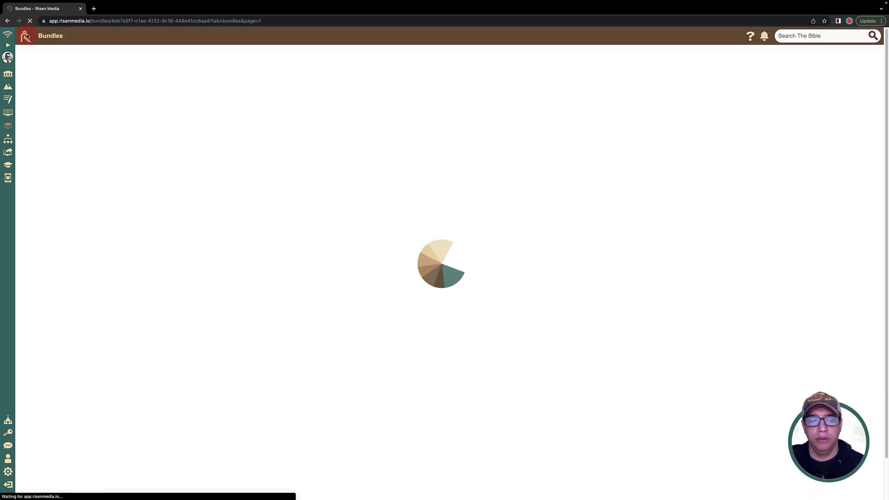
{"action": "left_click", "coordinate": [190, 107]}
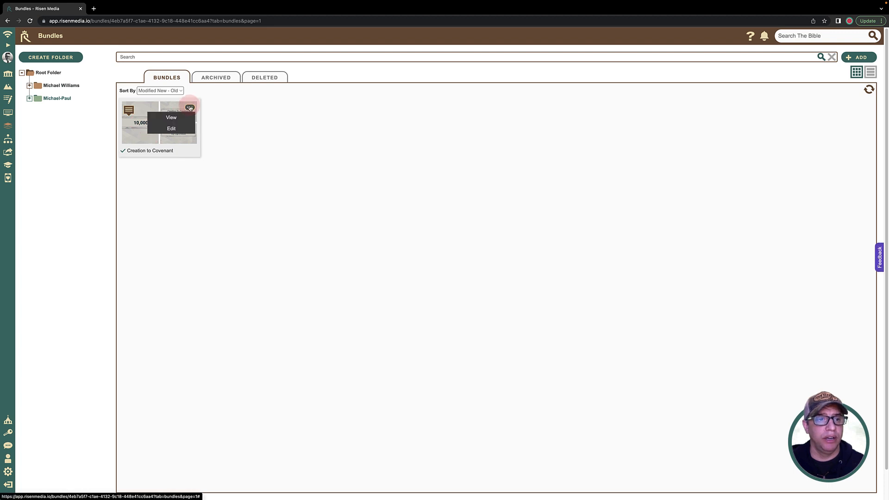
{"action": "left_click", "coordinate": [182, 149]}
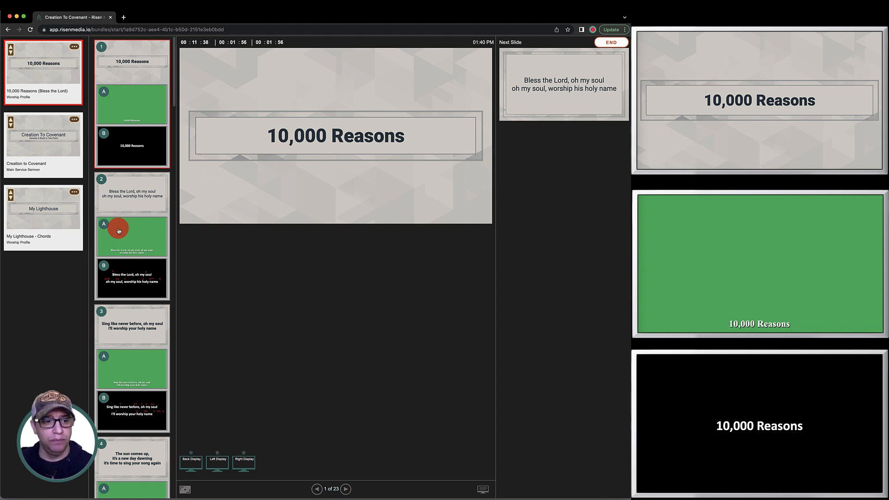
Step: Present the 10,000 Reasons lyrics live, advancing from slide 2 through slide 6
{"action": "left_click", "coordinate": [131, 205]}
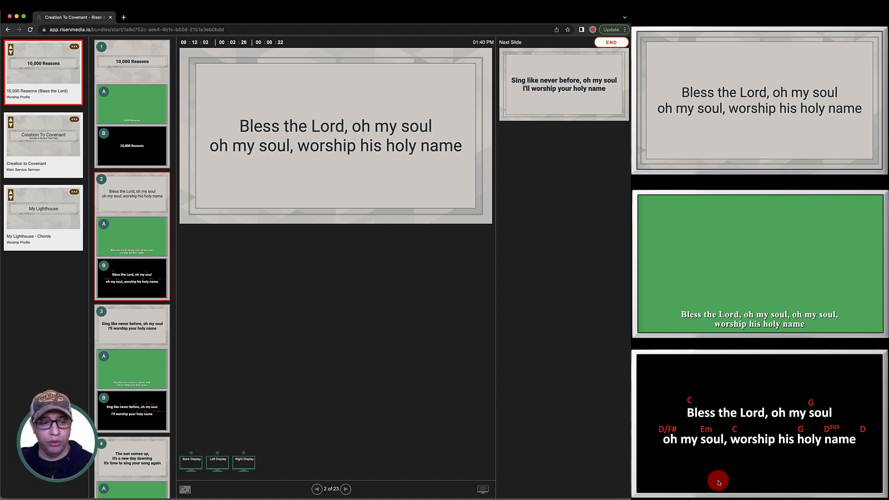
{"action": "key", "text": "Right"}
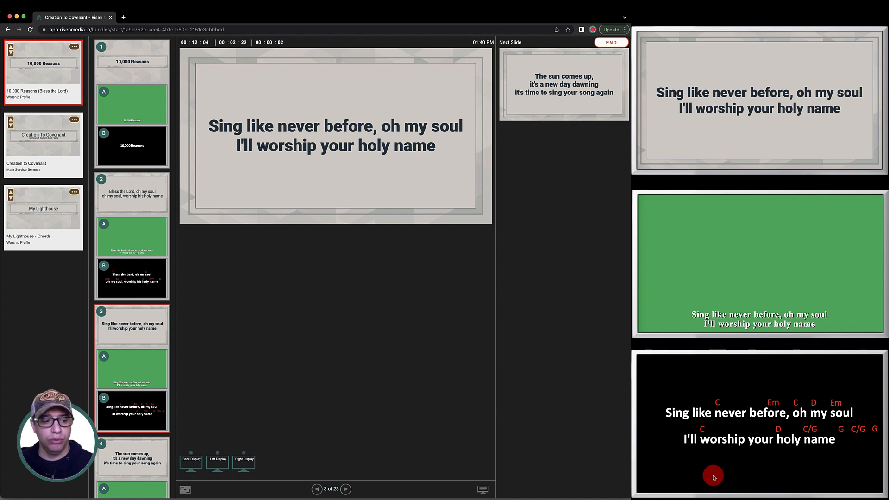
{"action": "key", "text": "Right"}
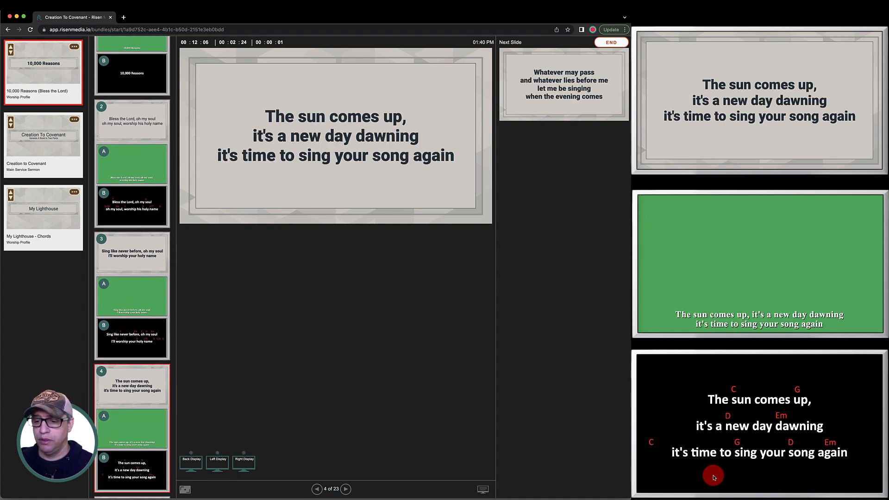
{"action": "key", "text": "Right"}
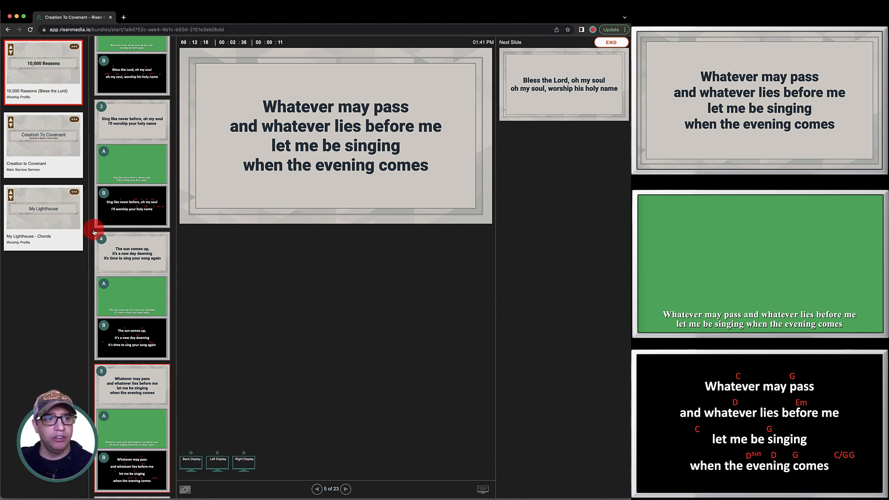
{"action": "scroll", "coordinate": [128, 329], "scroll_direction": "up", "scroll_amount": 5}
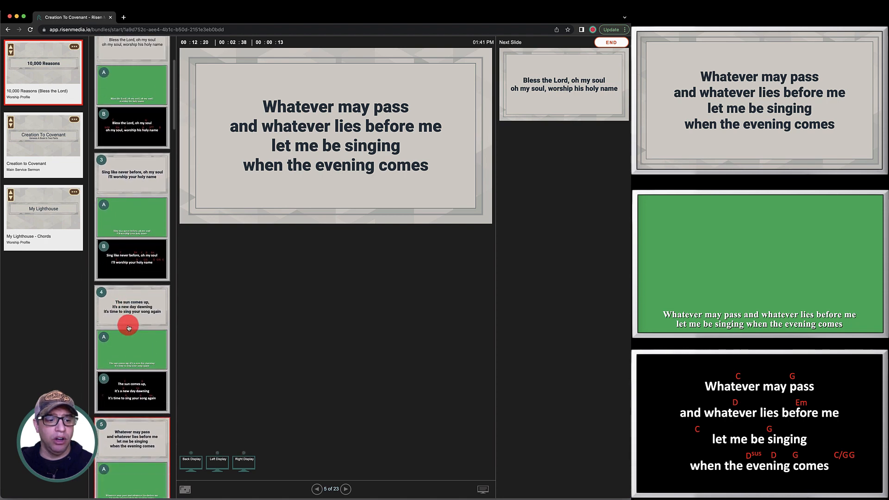
{"action": "scroll", "coordinate": [129, 327], "scroll_direction": "down", "scroll_amount": 12}
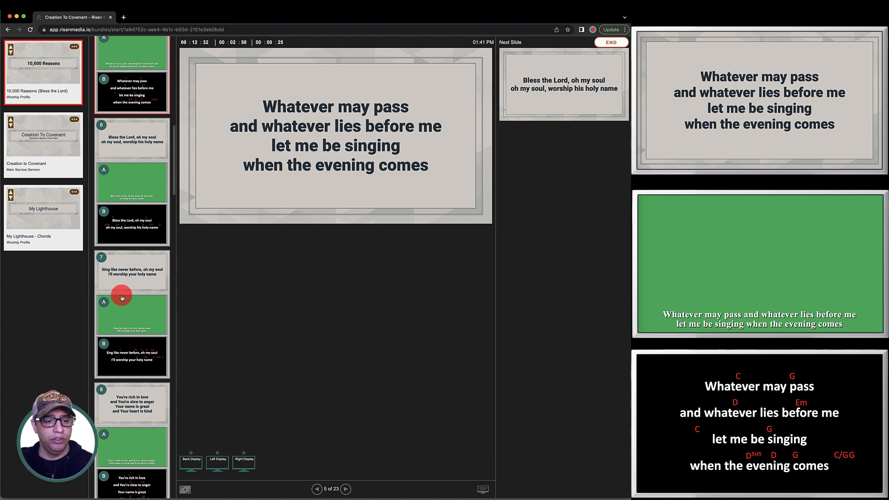
{"action": "key", "text": "Right"}
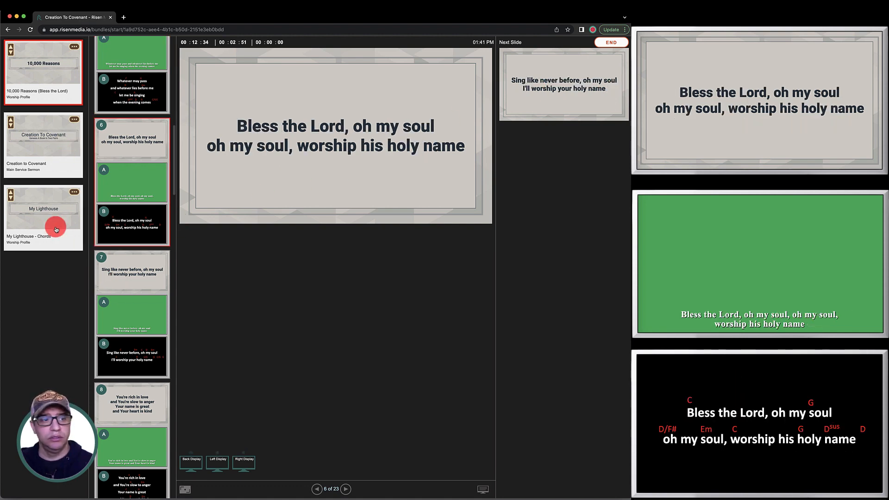
Step: Switch the live output to the Creation to Covenant sermon and show its slide 2 with the Creation and Covenant images
{"action": "left_click", "coordinate": [39, 144]}
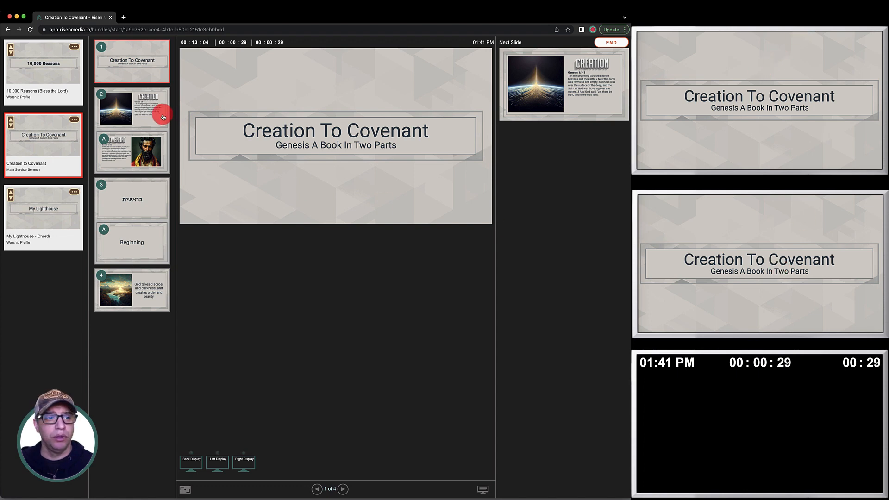
{"action": "left_click", "coordinate": [170, 140]}
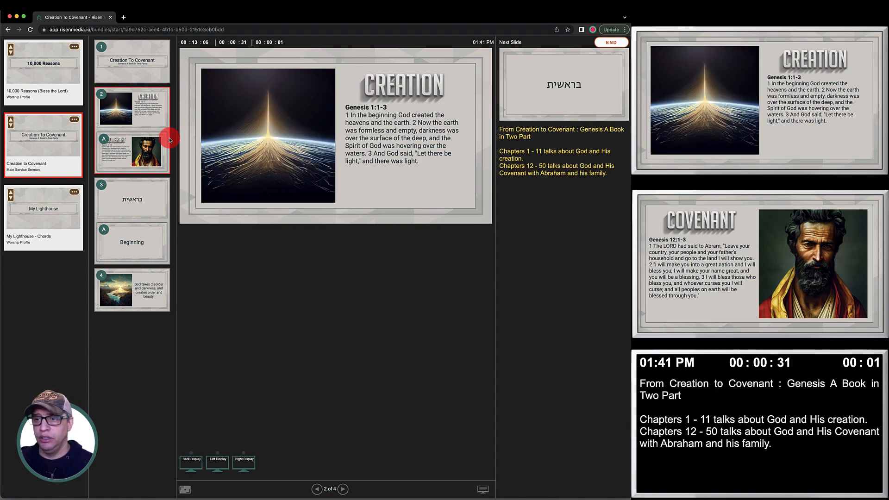